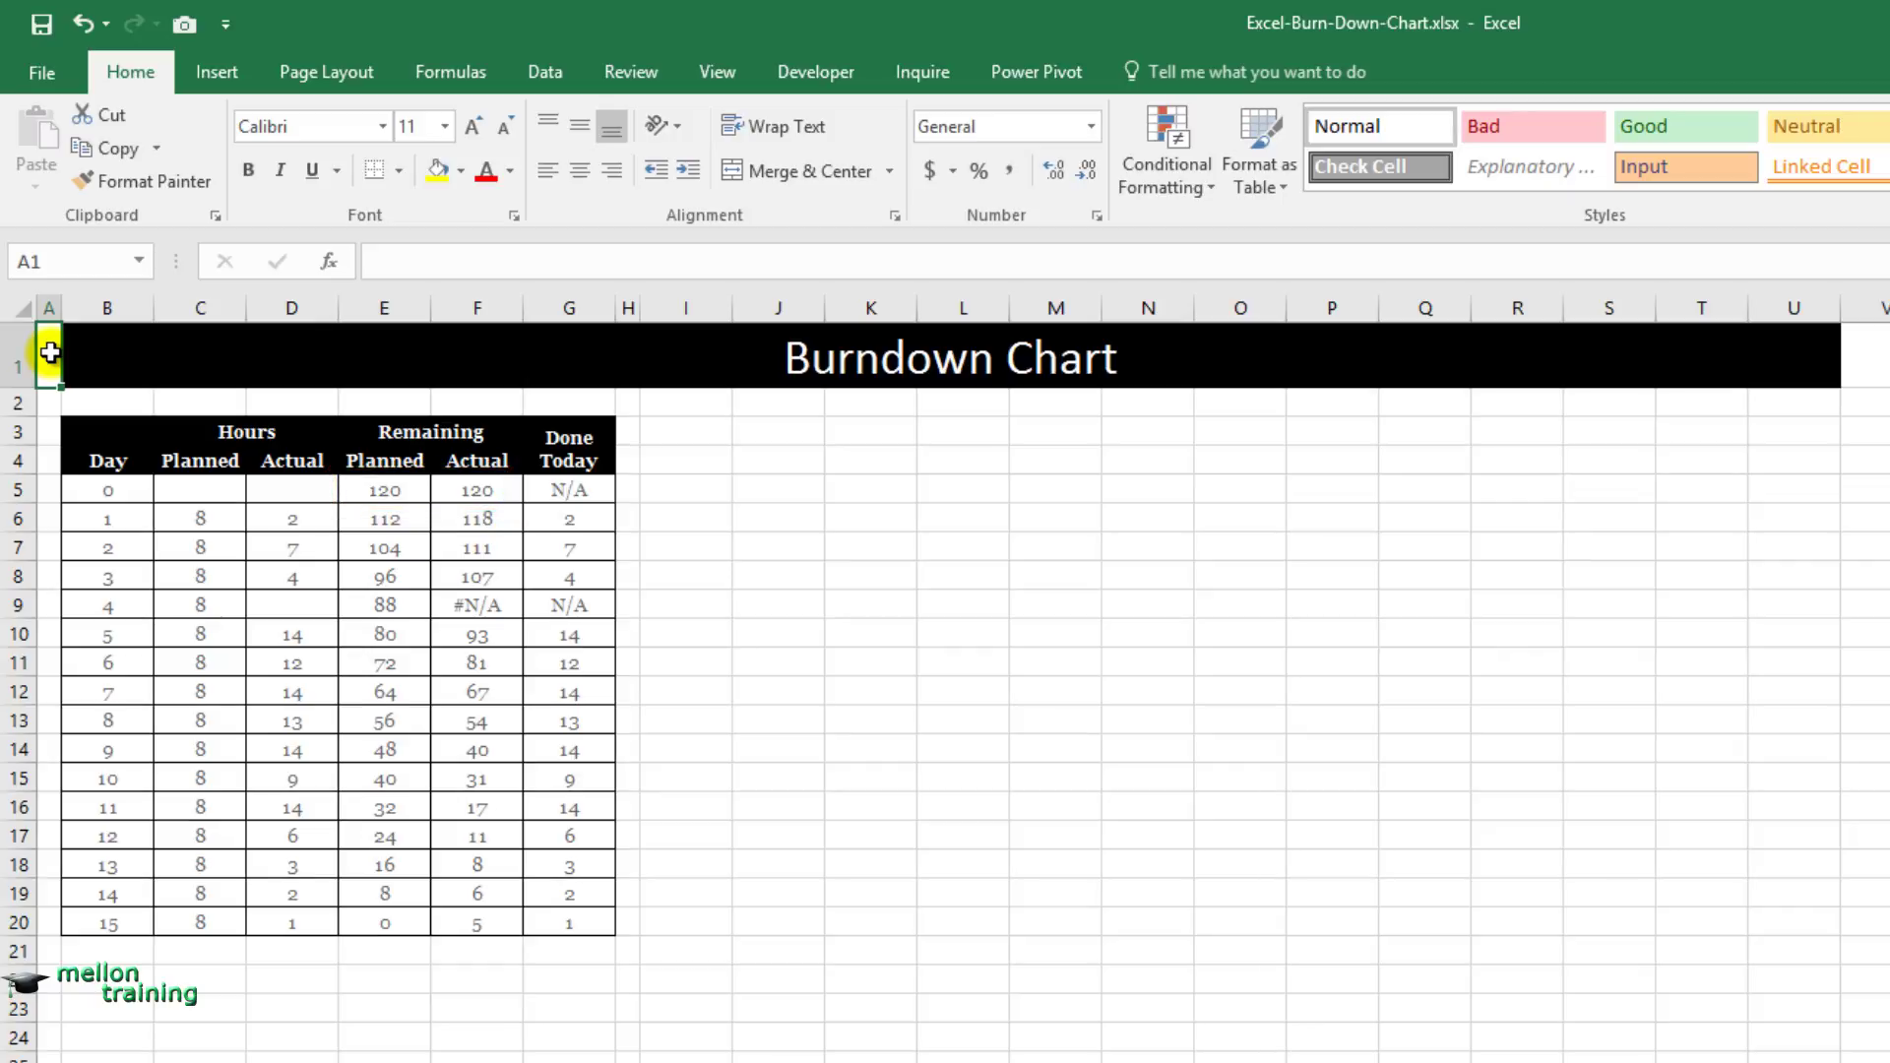
Check the day 1 formulas: Remaining Planned gives 112 and Remaining Actual gives 118.
{"action": "left_click", "coordinate": [406, 522]}
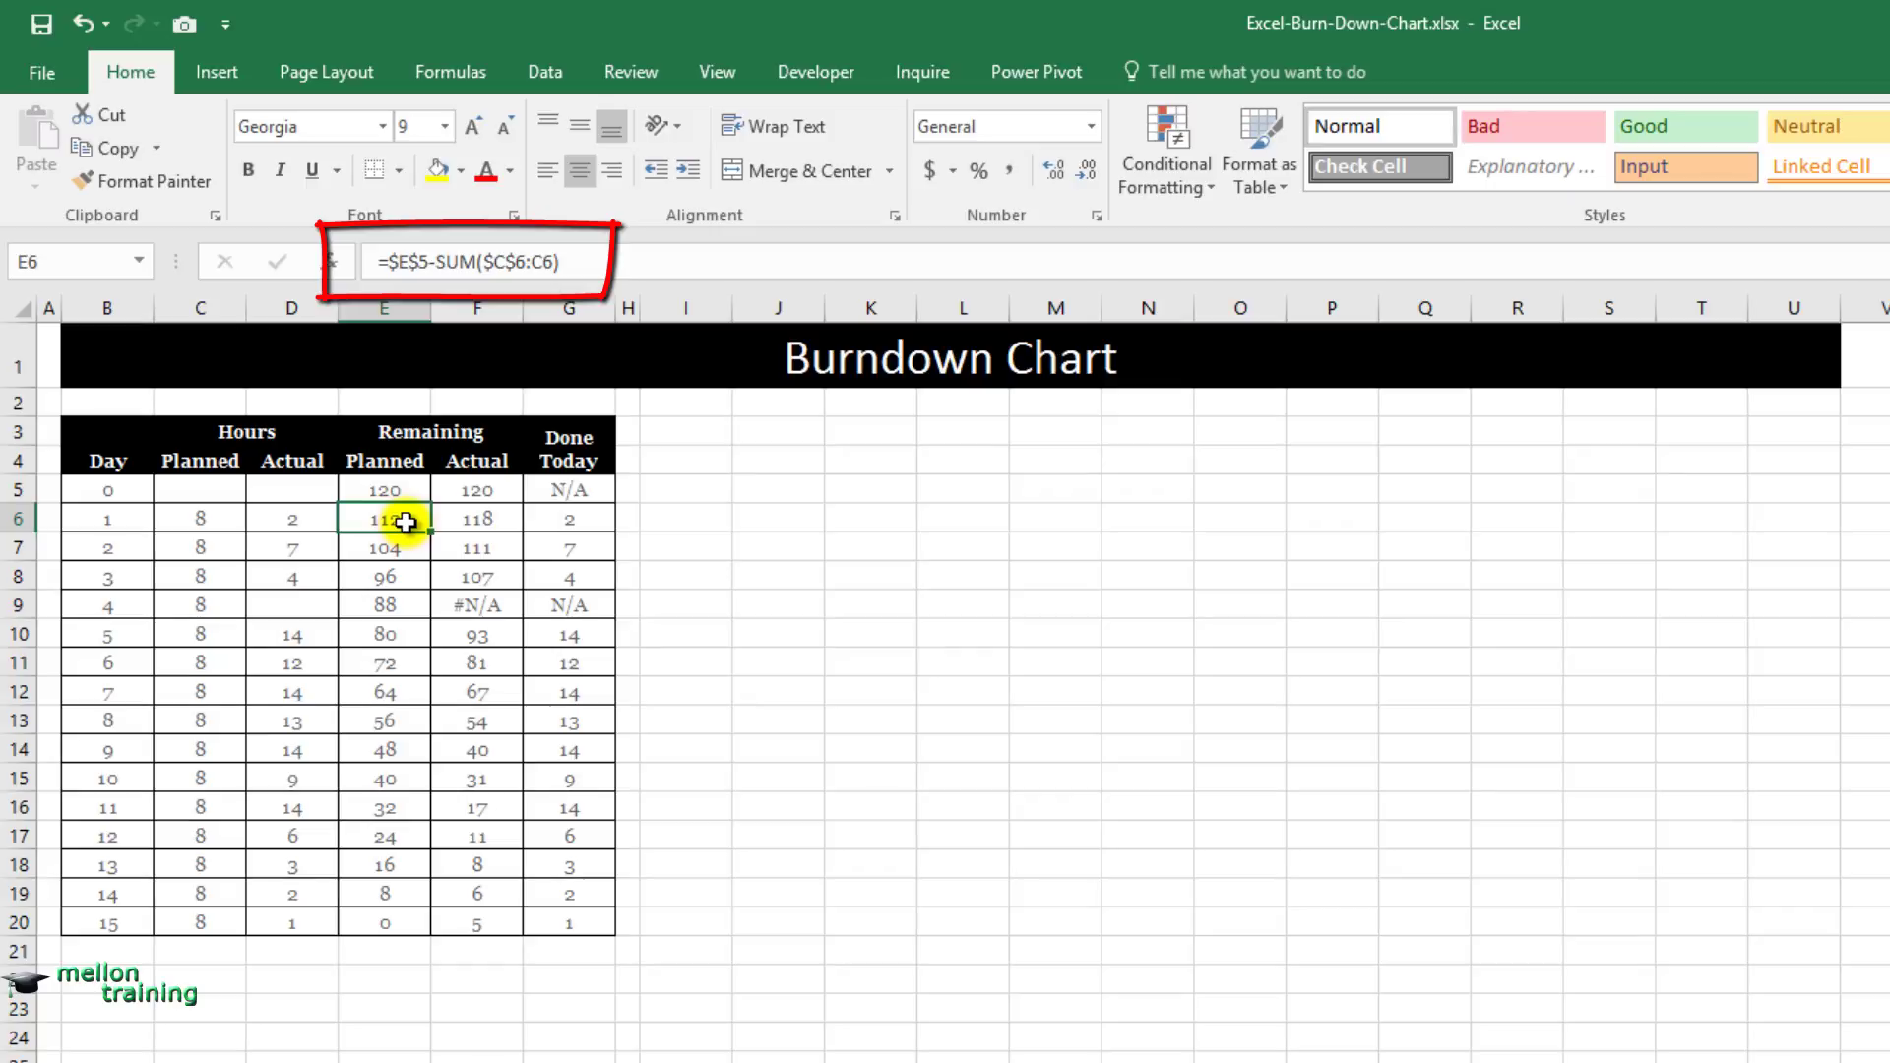
{"action": "double_click", "coordinate": [406, 521]}
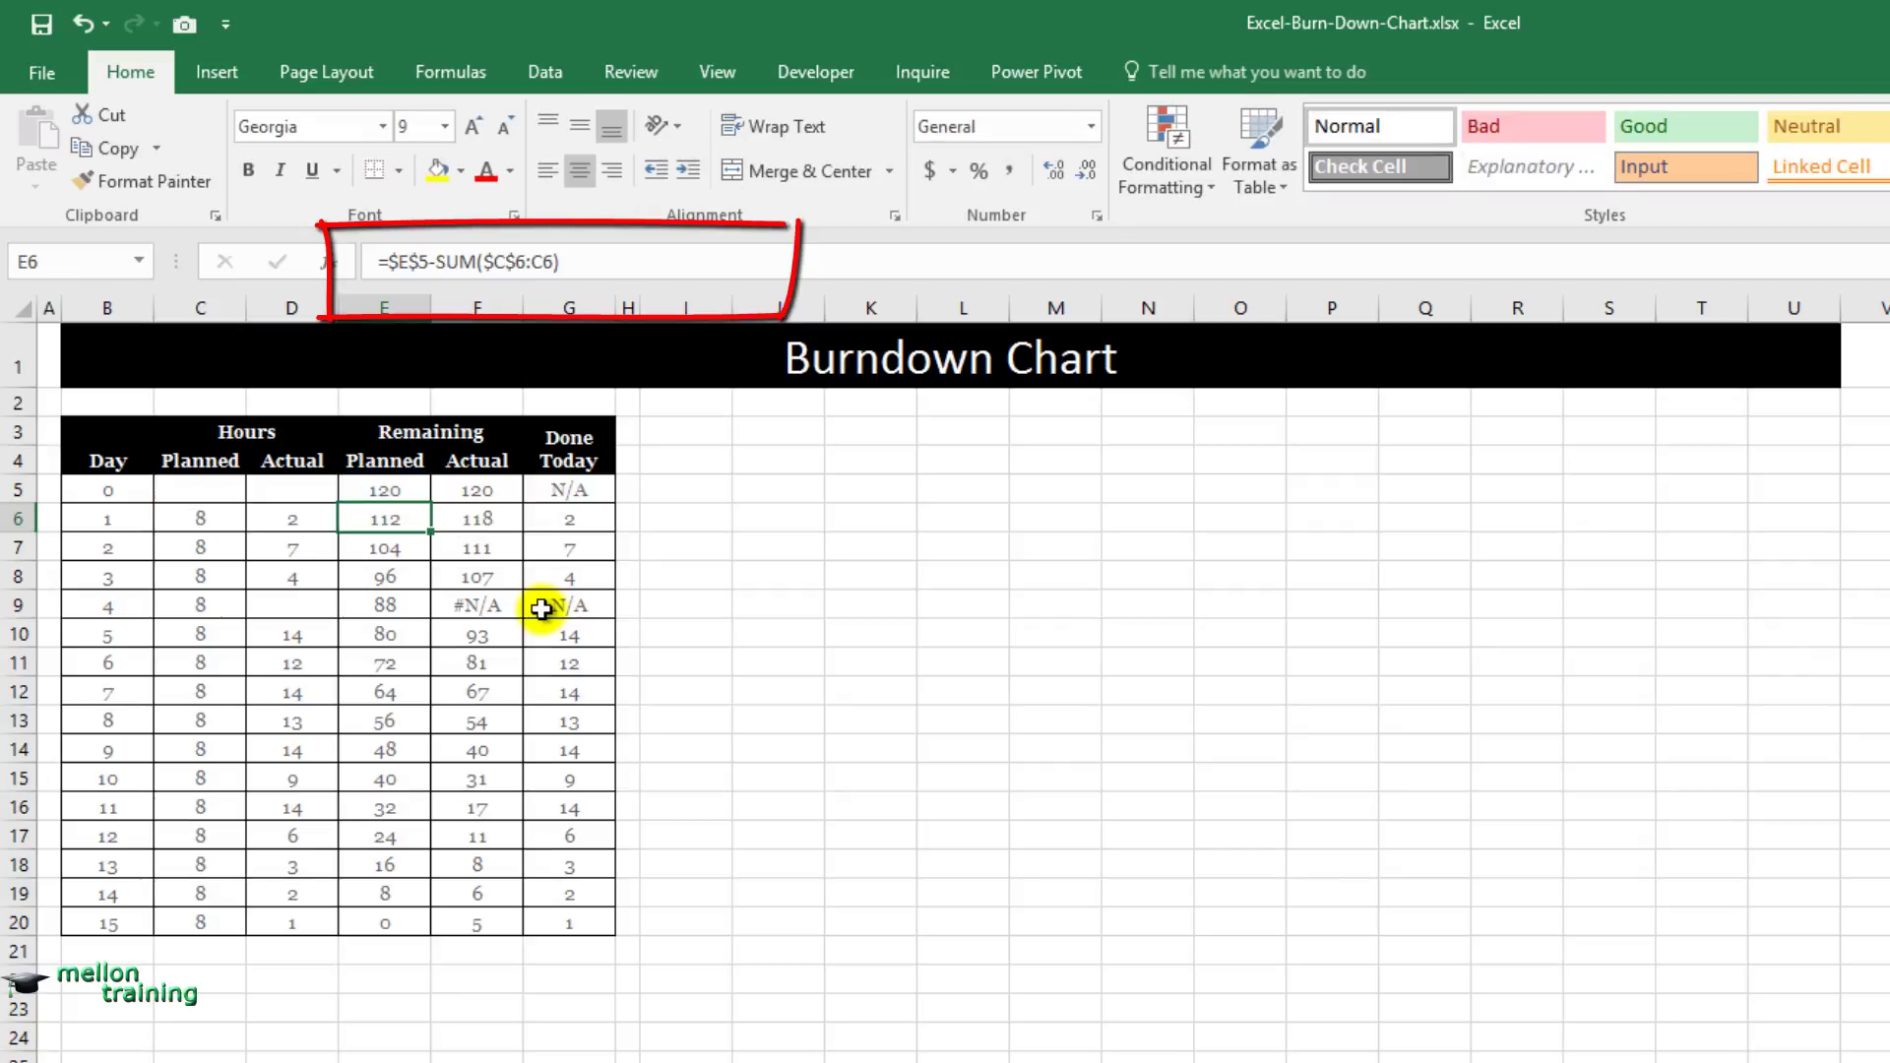
{"action": "key", "text": "ctrl+Return"}
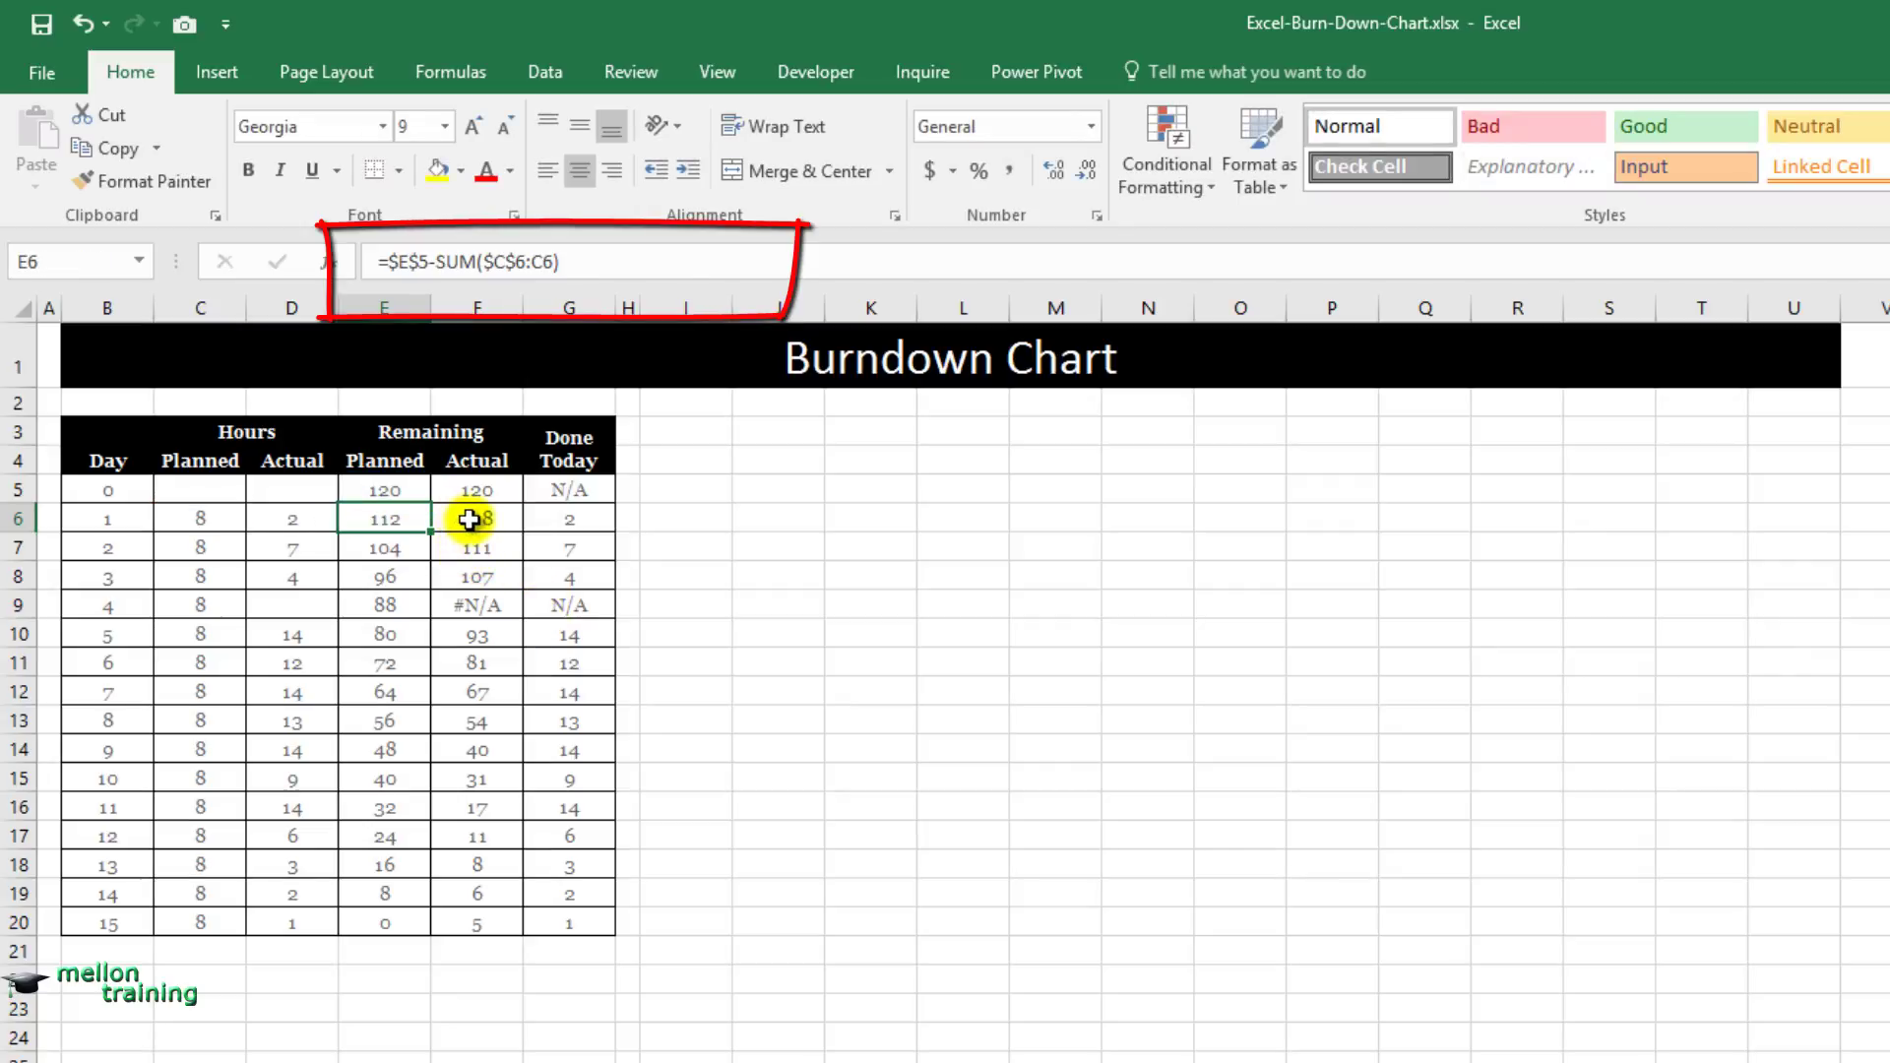
{"action": "left_click", "coordinate": [481, 517]}
{"action": "double_click", "coordinate": [497, 517]}
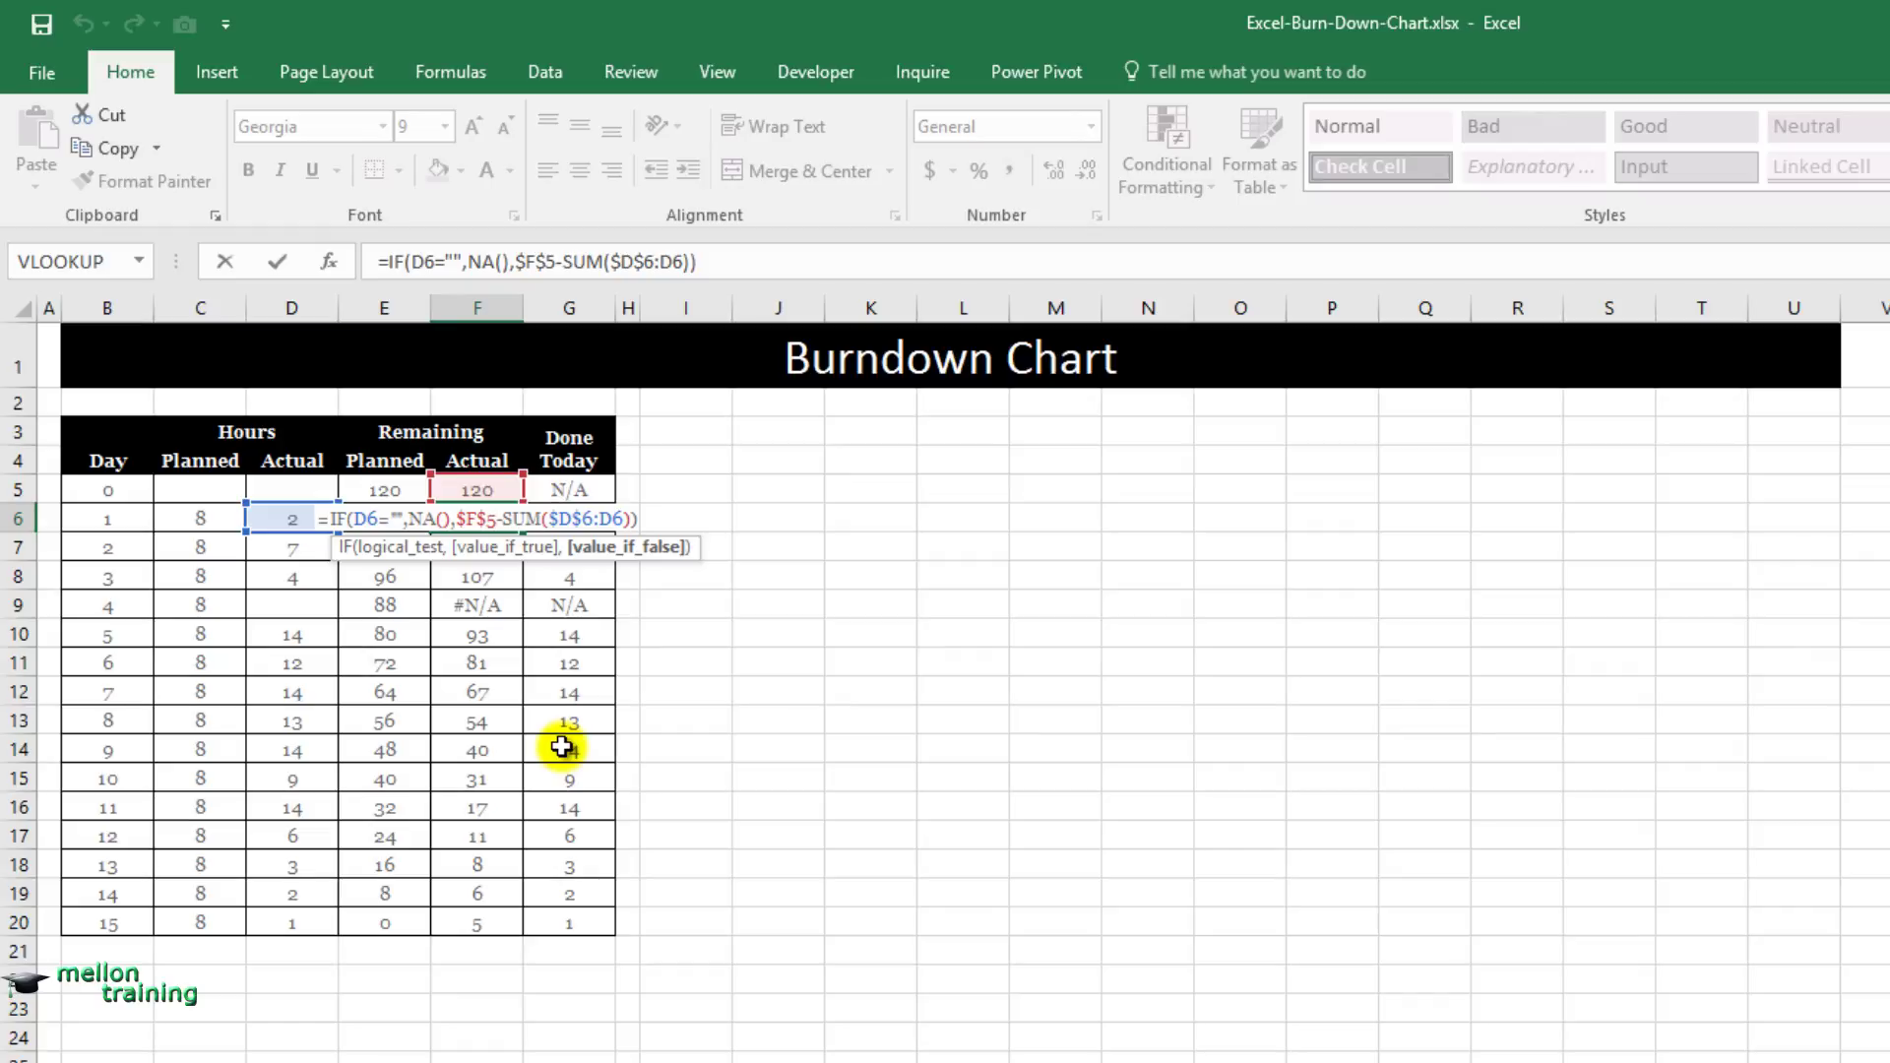
{"action": "key", "text": "ctrl+Return"}
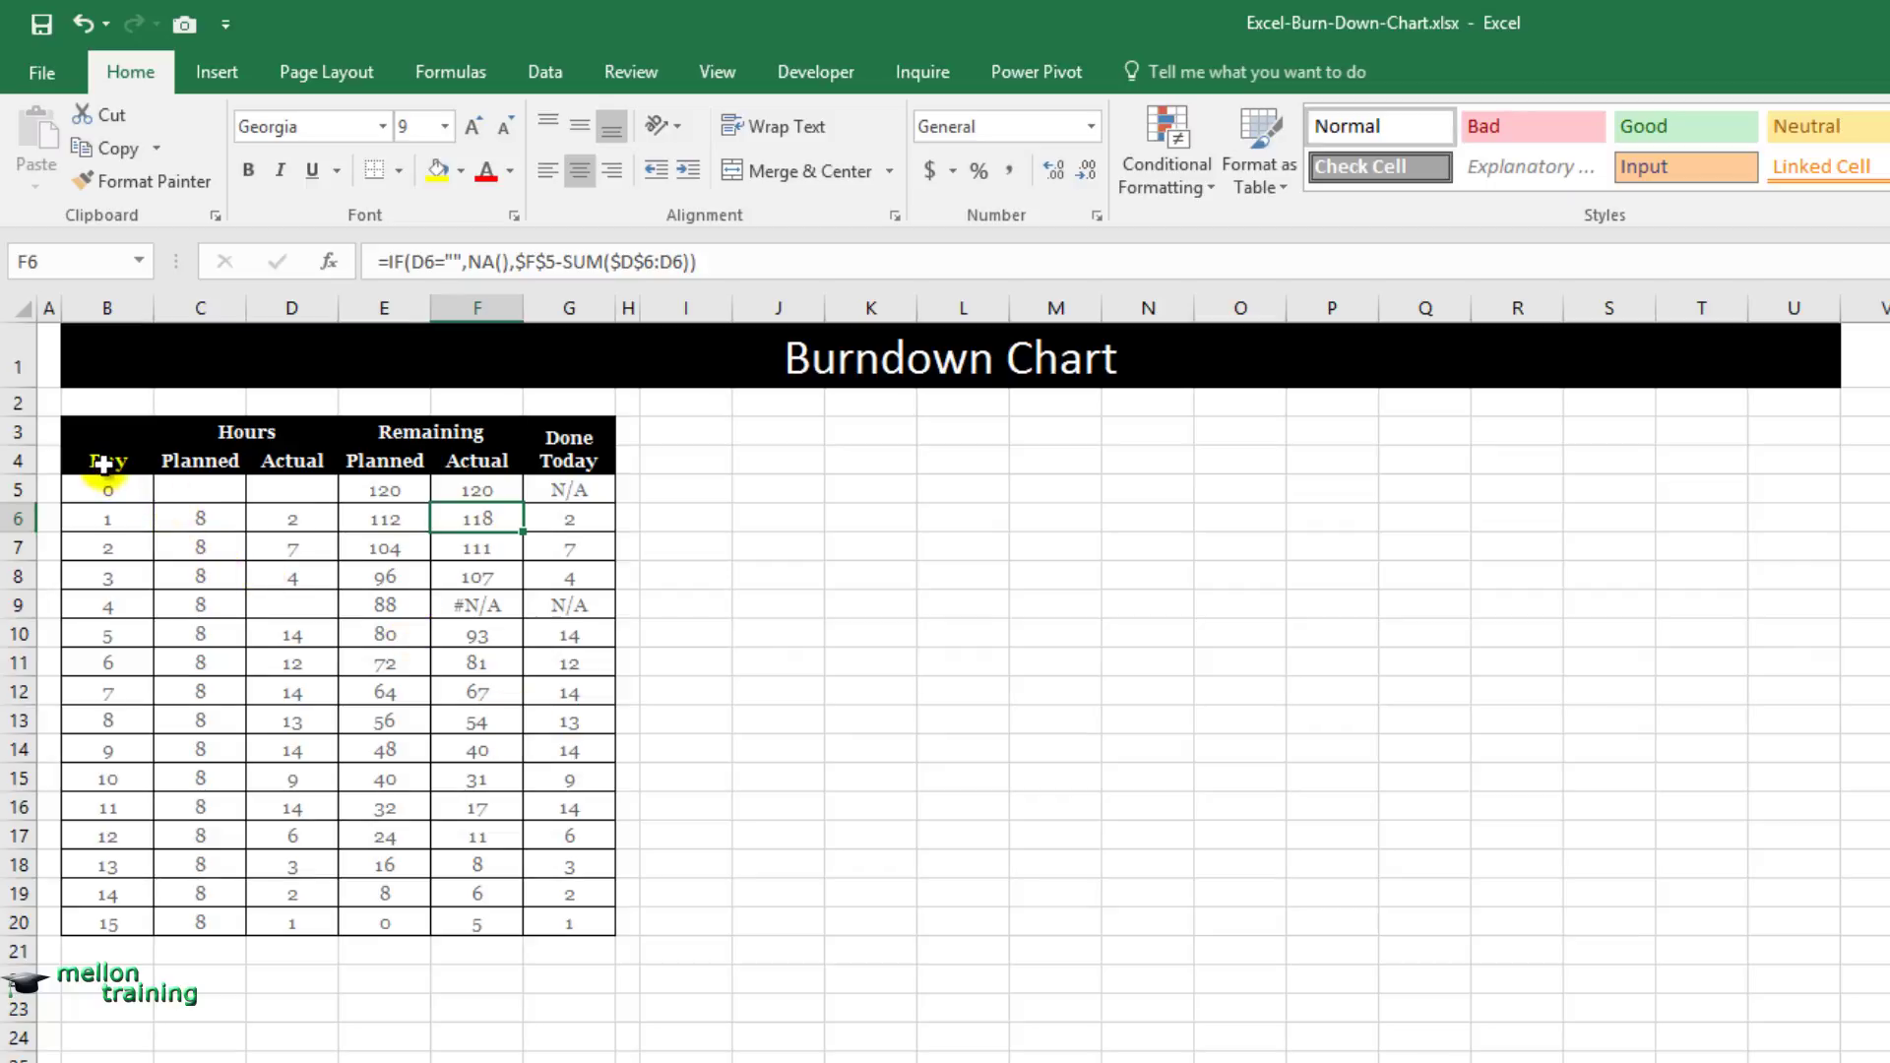
Insert a 2-D line chart of Day, Remaining Planned and Remaining Actual, and move it beside the table.
{"action": "left_click_drag", "start_coordinate": [104, 464], "coordinate": [108, 923]}
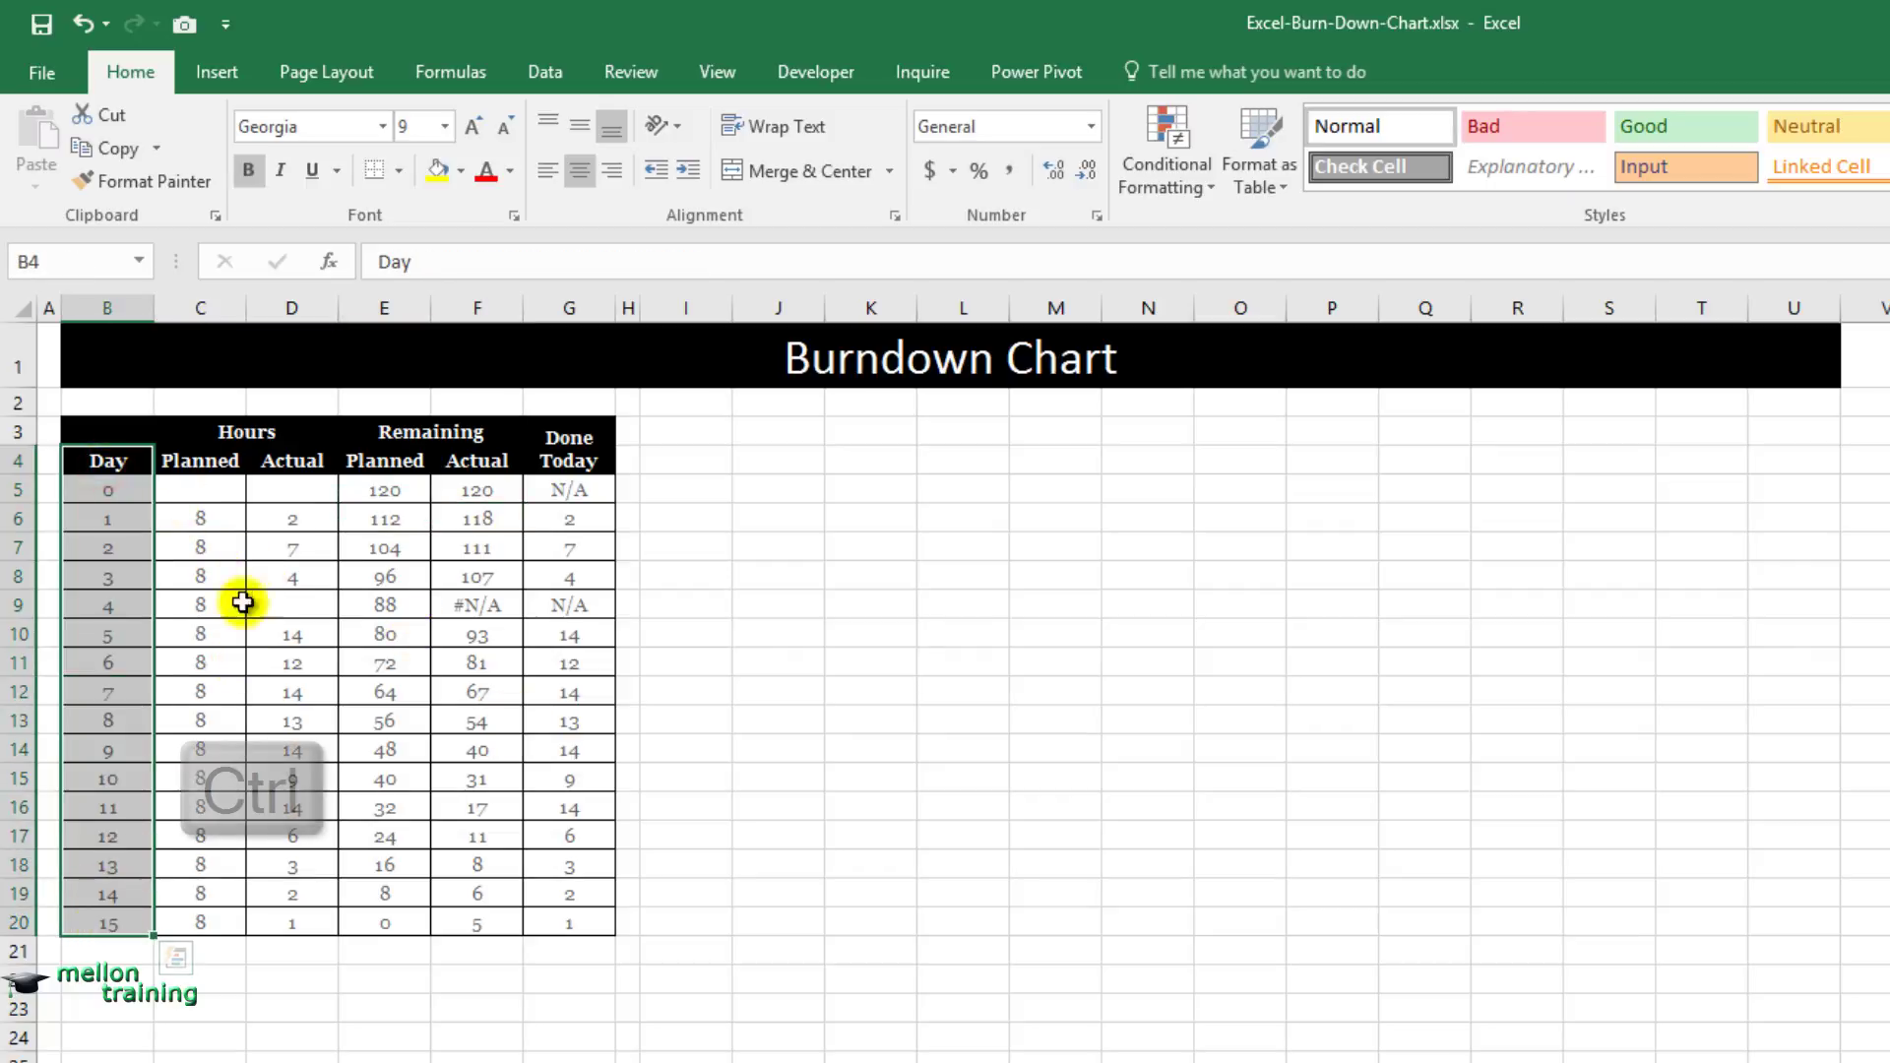
{"action": "left_click", "coordinate": [375, 462], "text": "ctrl"}
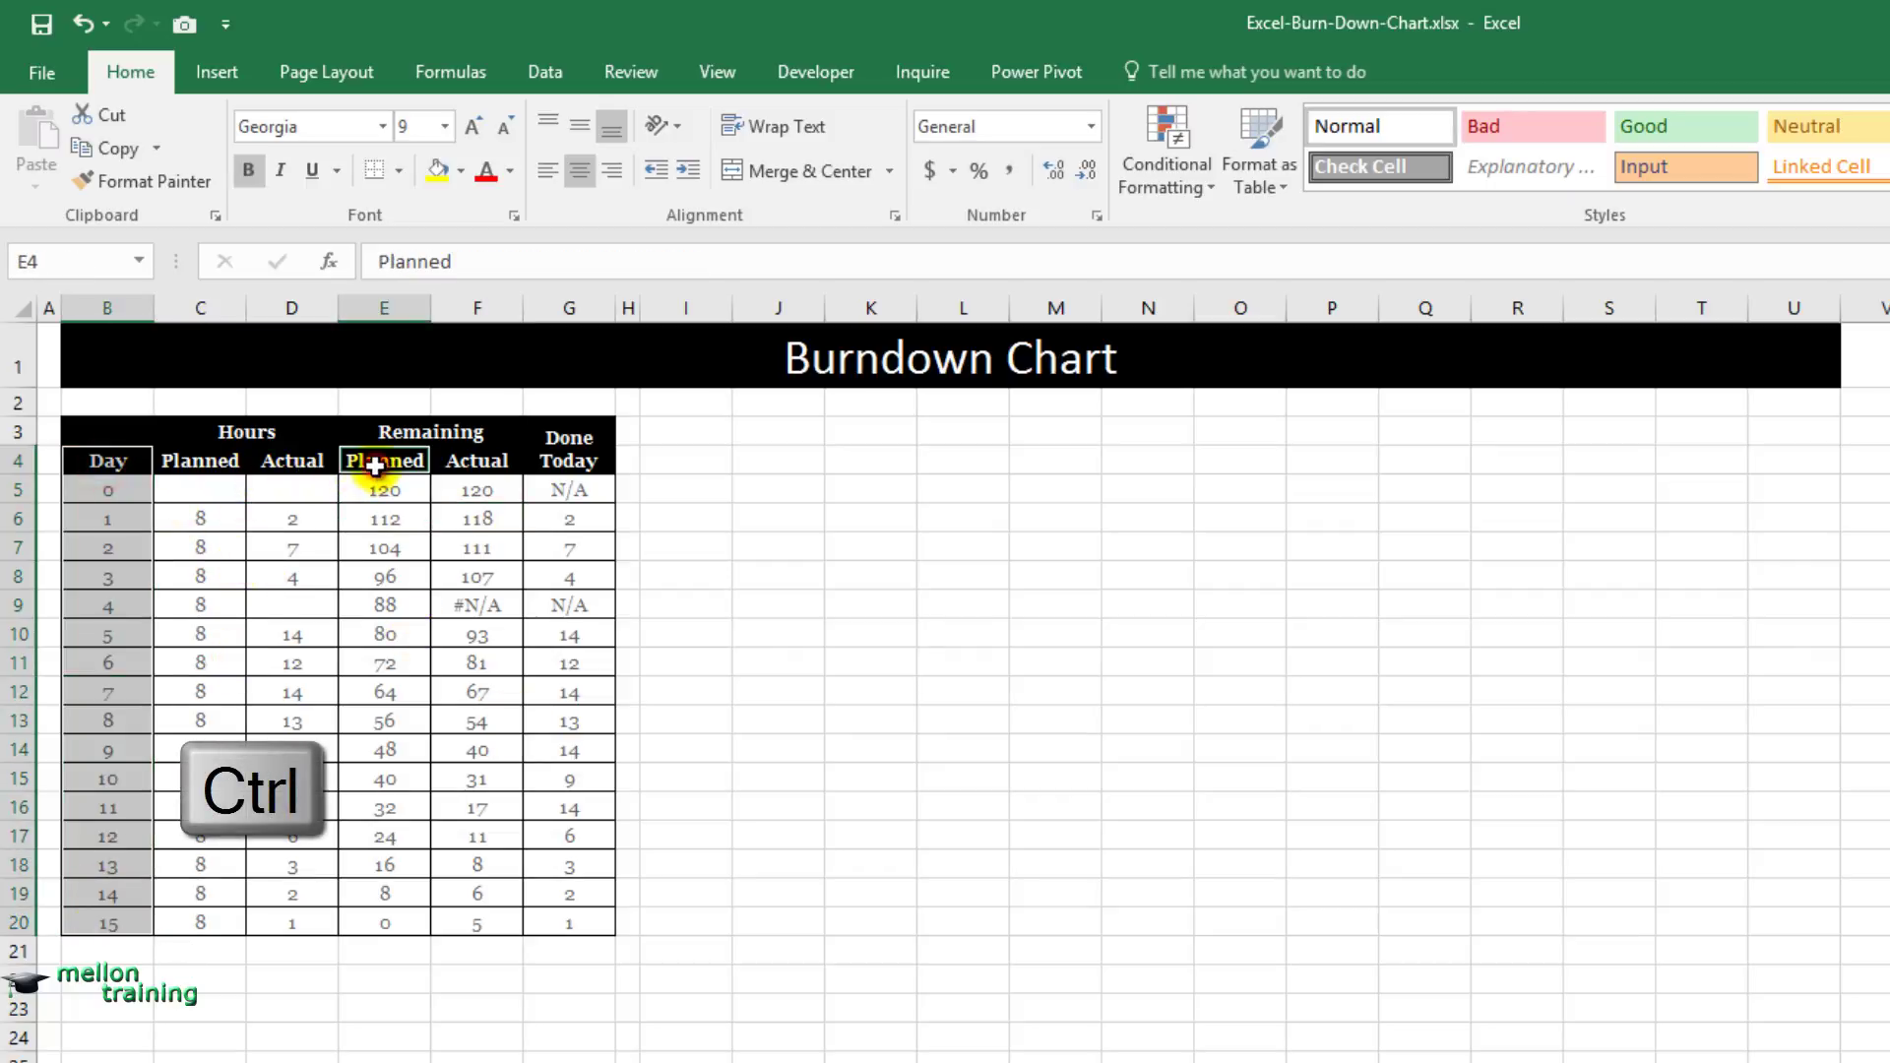
{"action": "left_click_drag", "start_coordinate": [375, 465], "coordinate": [513, 883]}
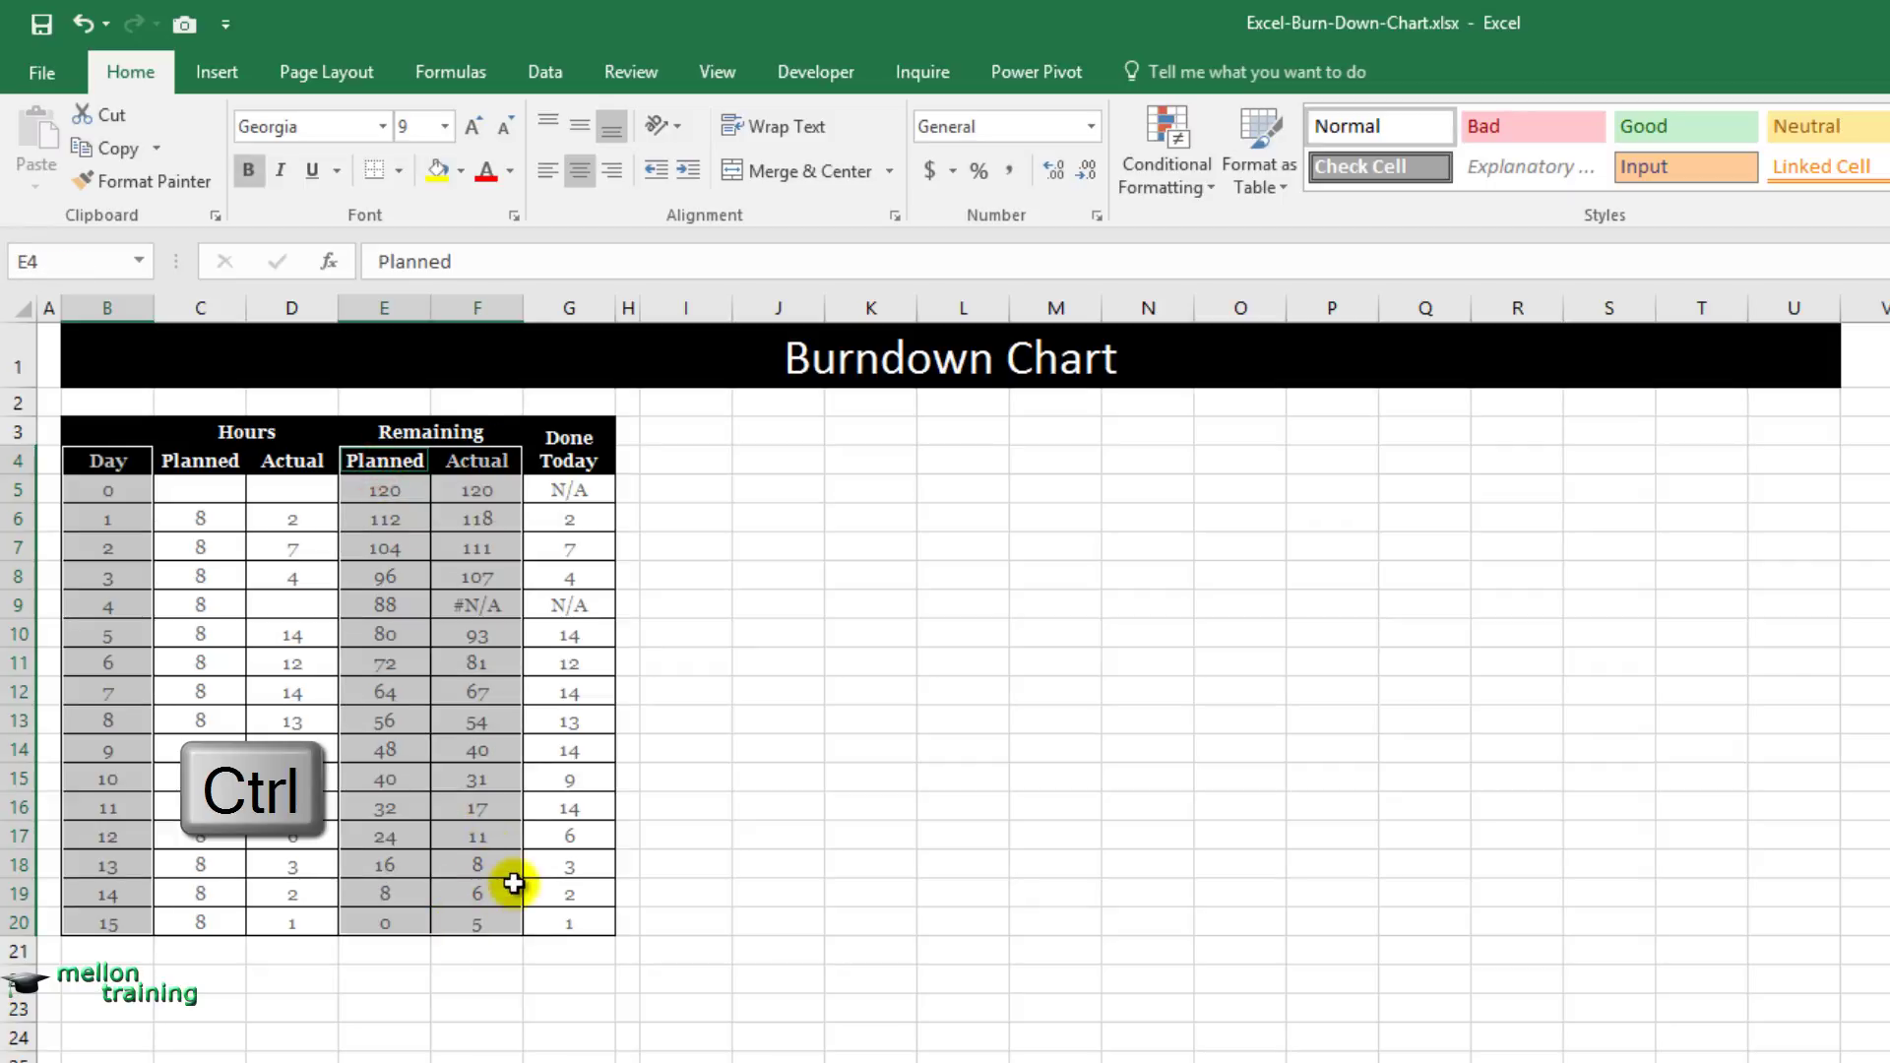
{"action": "left_click", "coordinate": [227, 67]}
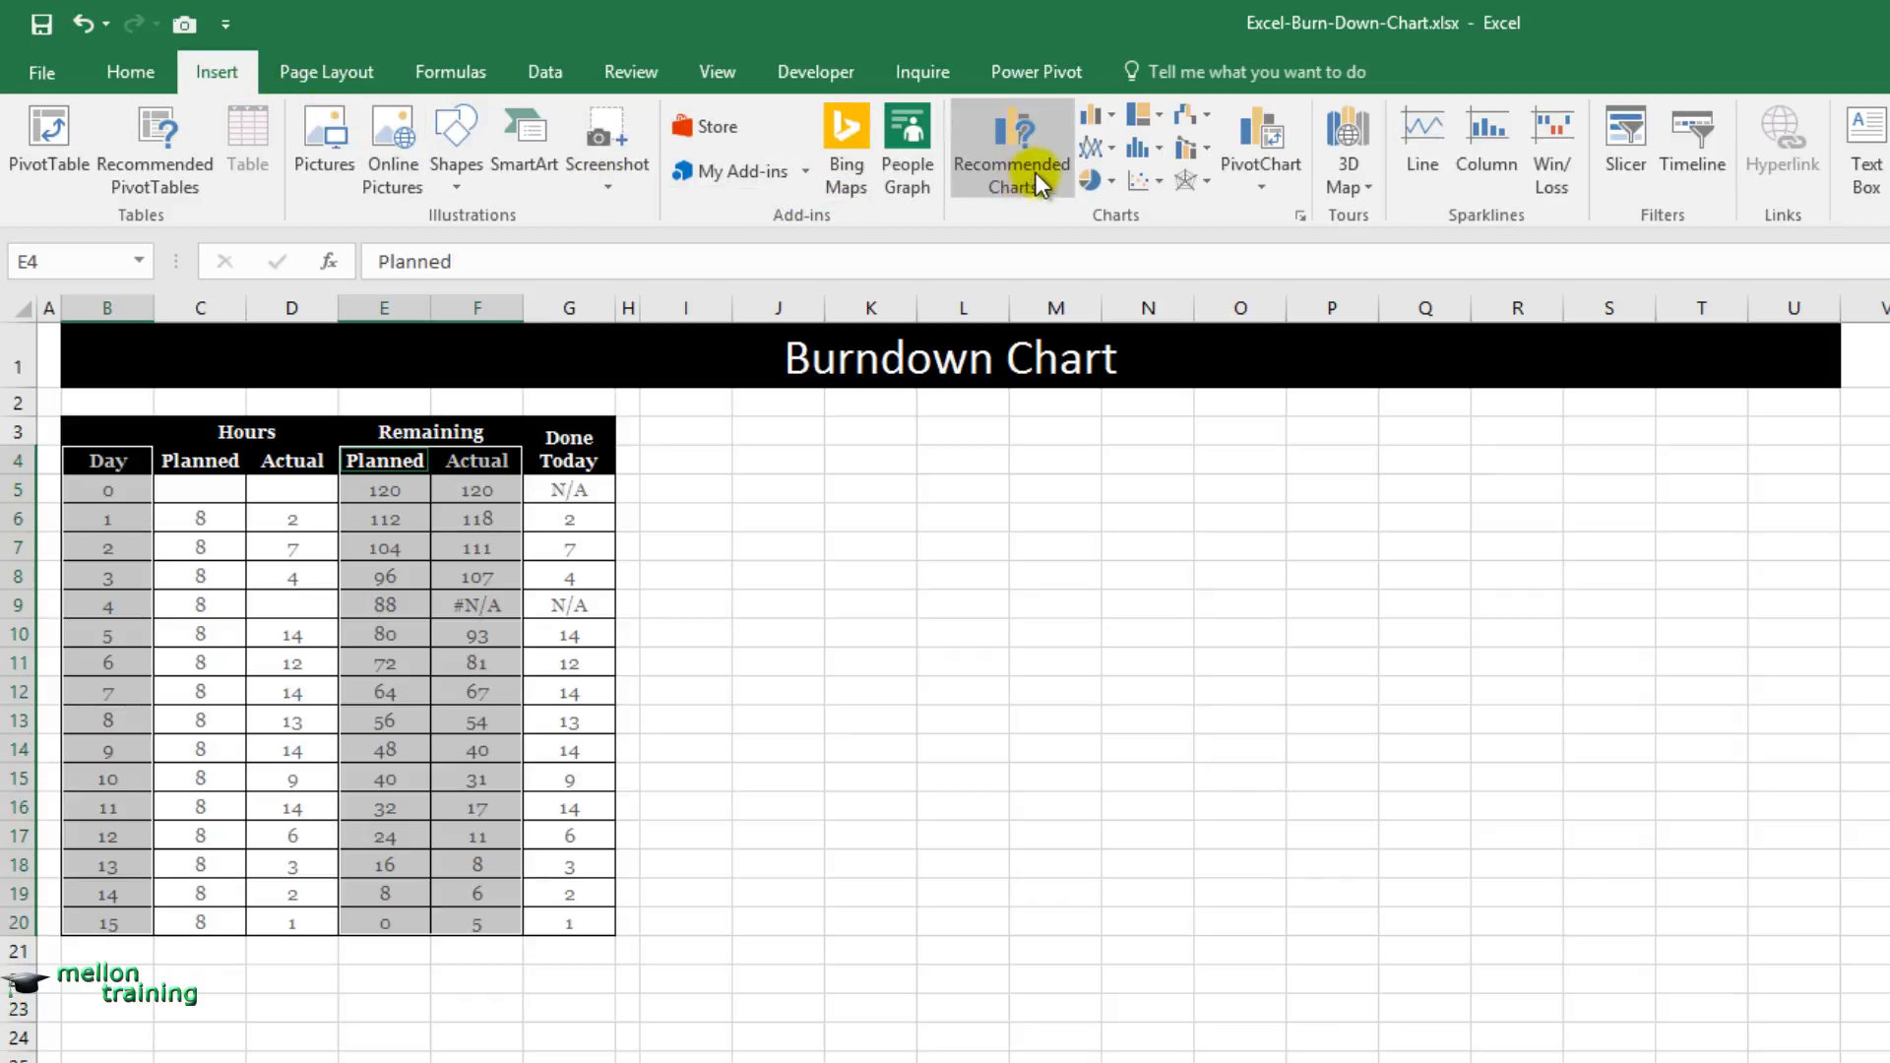
{"action": "left_click", "coordinate": [1110, 148]}
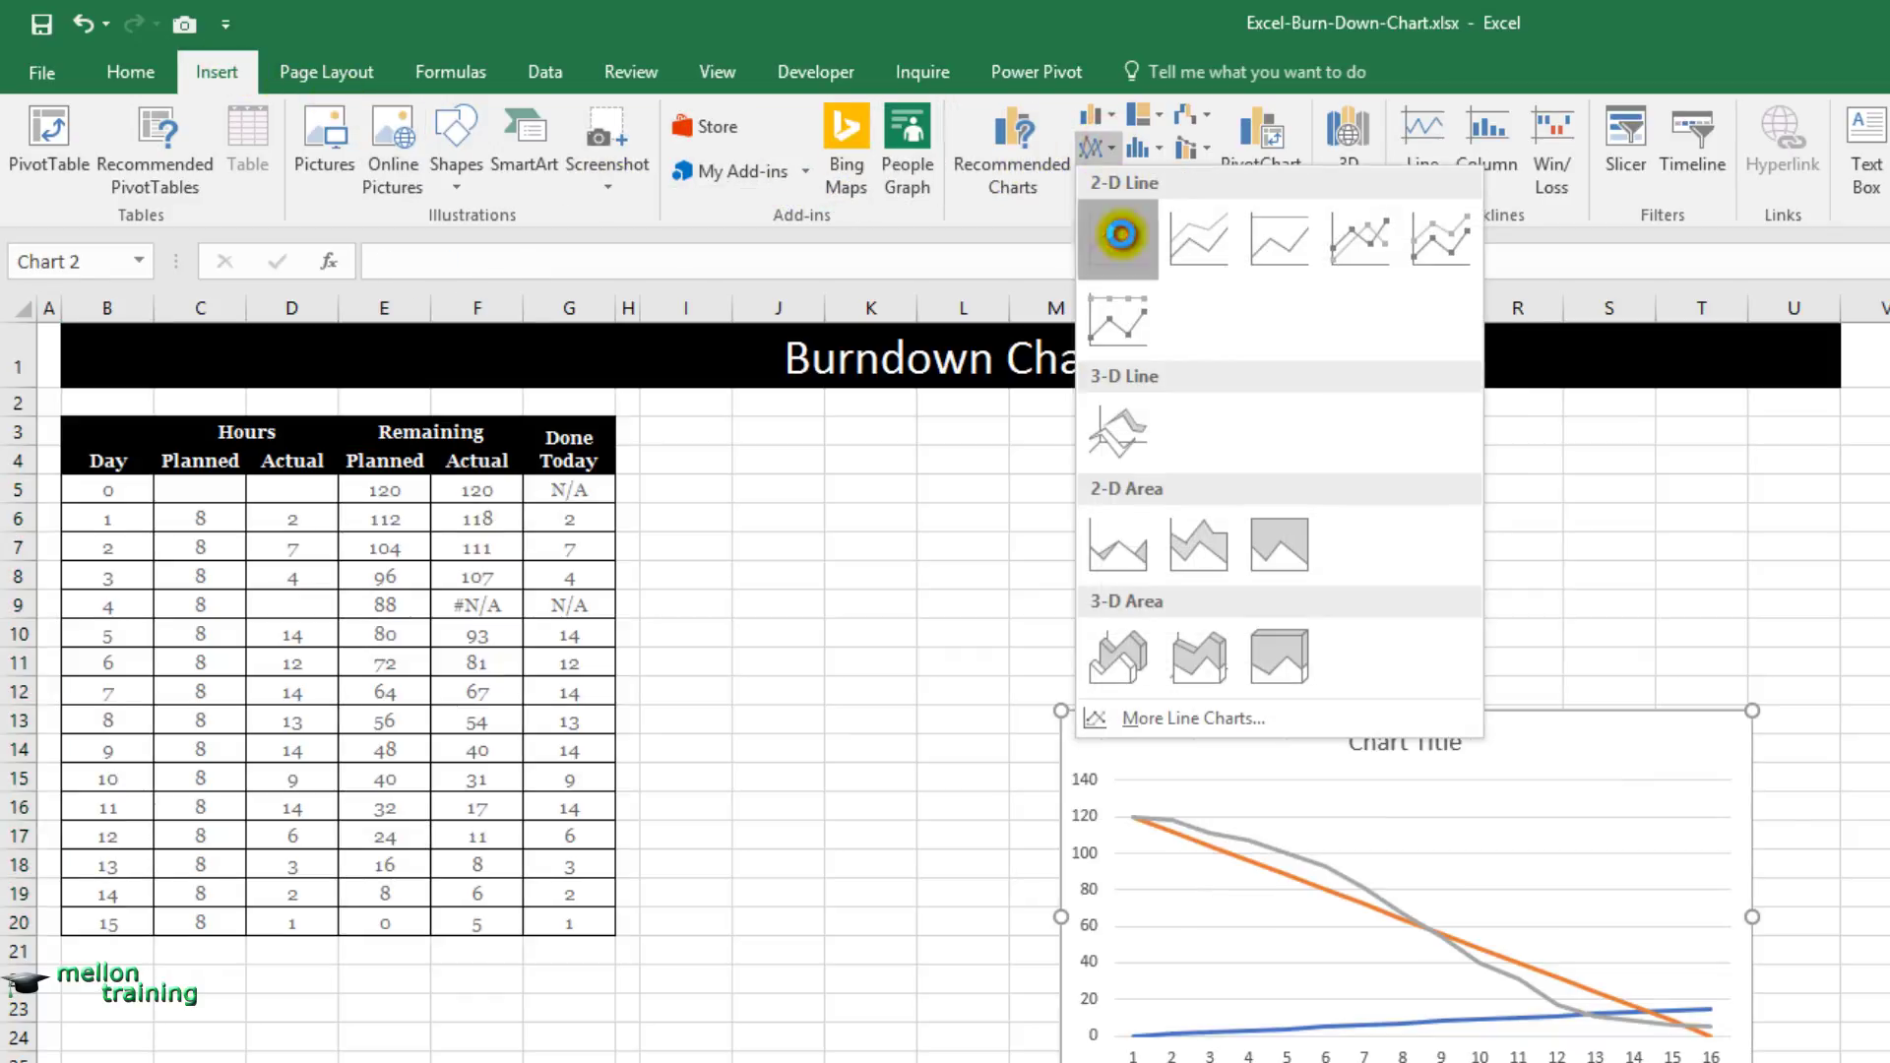
{"action": "left_click", "coordinate": [1119, 234]}
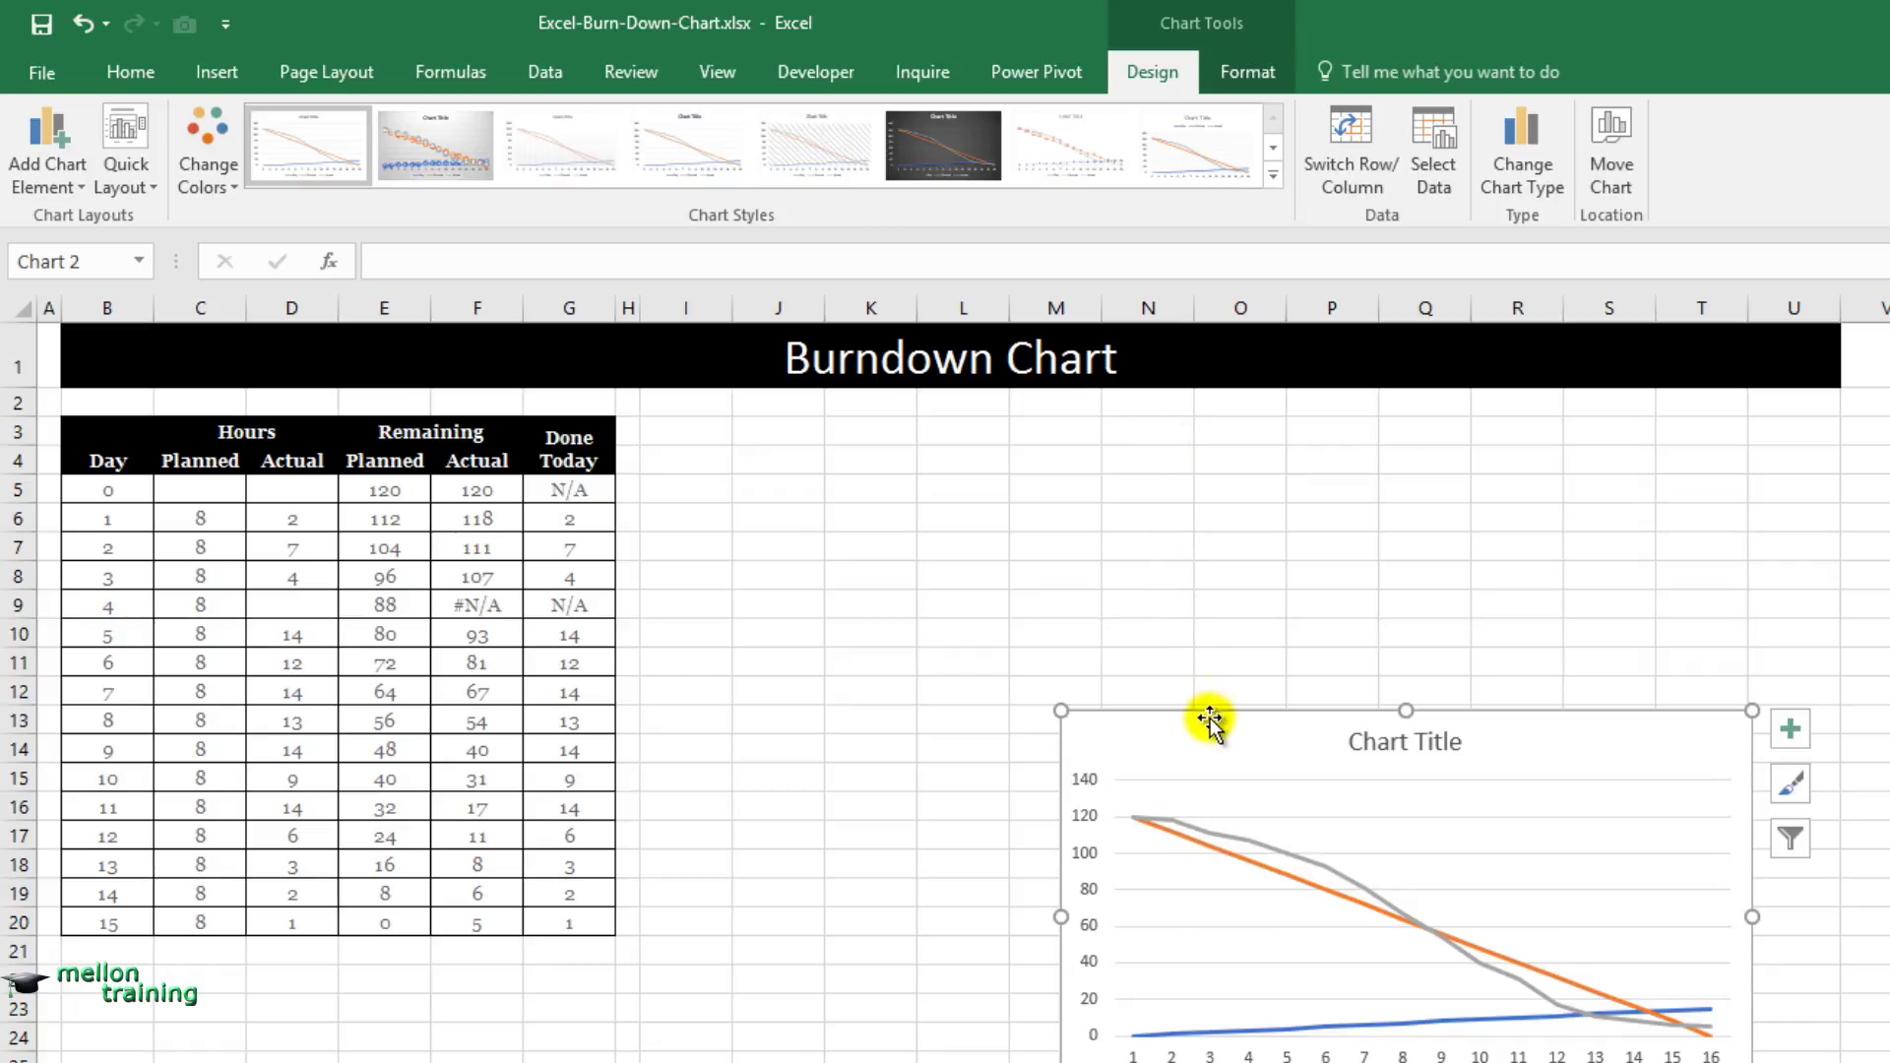
{"action": "left_click_drag", "start_coordinate": [1210, 712], "coordinate": [791, 406]}
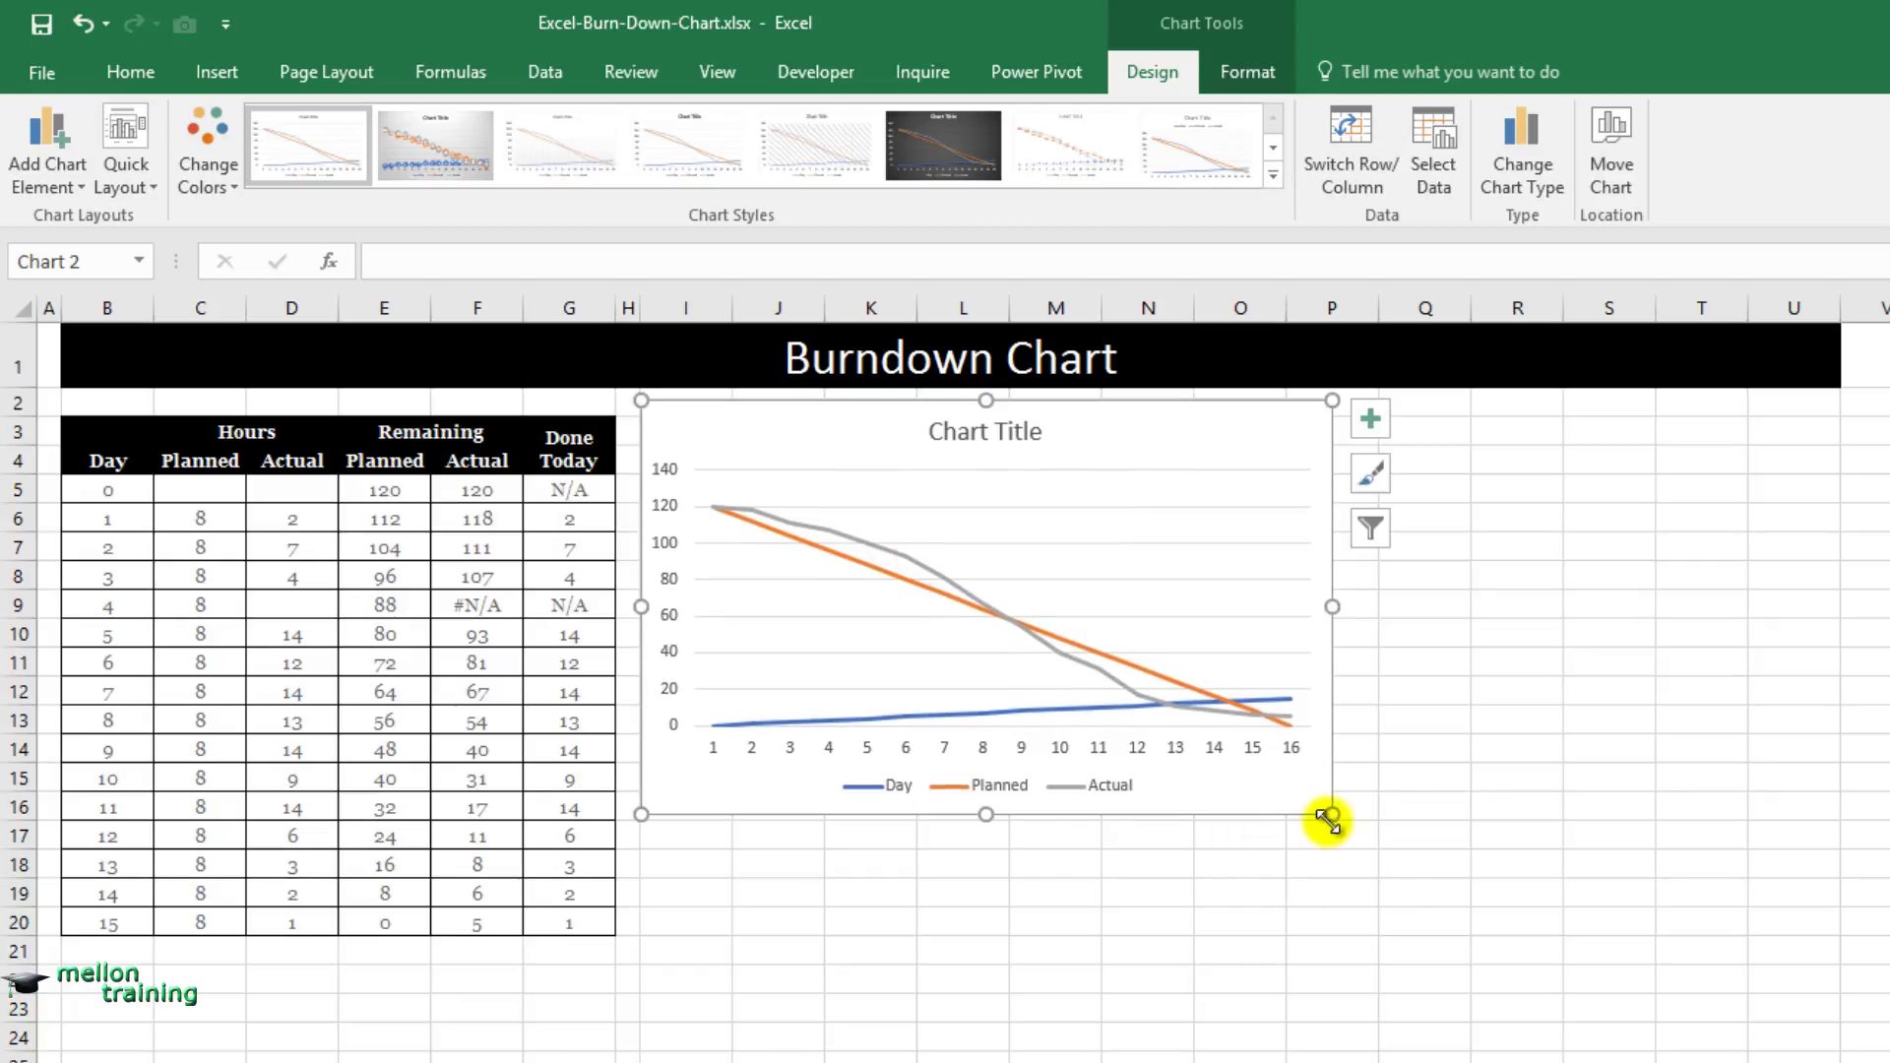
Drag the line chart's bottom-right corner to fill the space right of the table.
{"action": "mouse_move", "coordinate": [1332, 814]}
{"action": "left_mouse_down"}
{"action": "mouse_move", "coordinate": [1635, 938]}
{"action": "mouse_move", "coordinate": [1637, 1031]}
{"action": "left_mouse_up"}
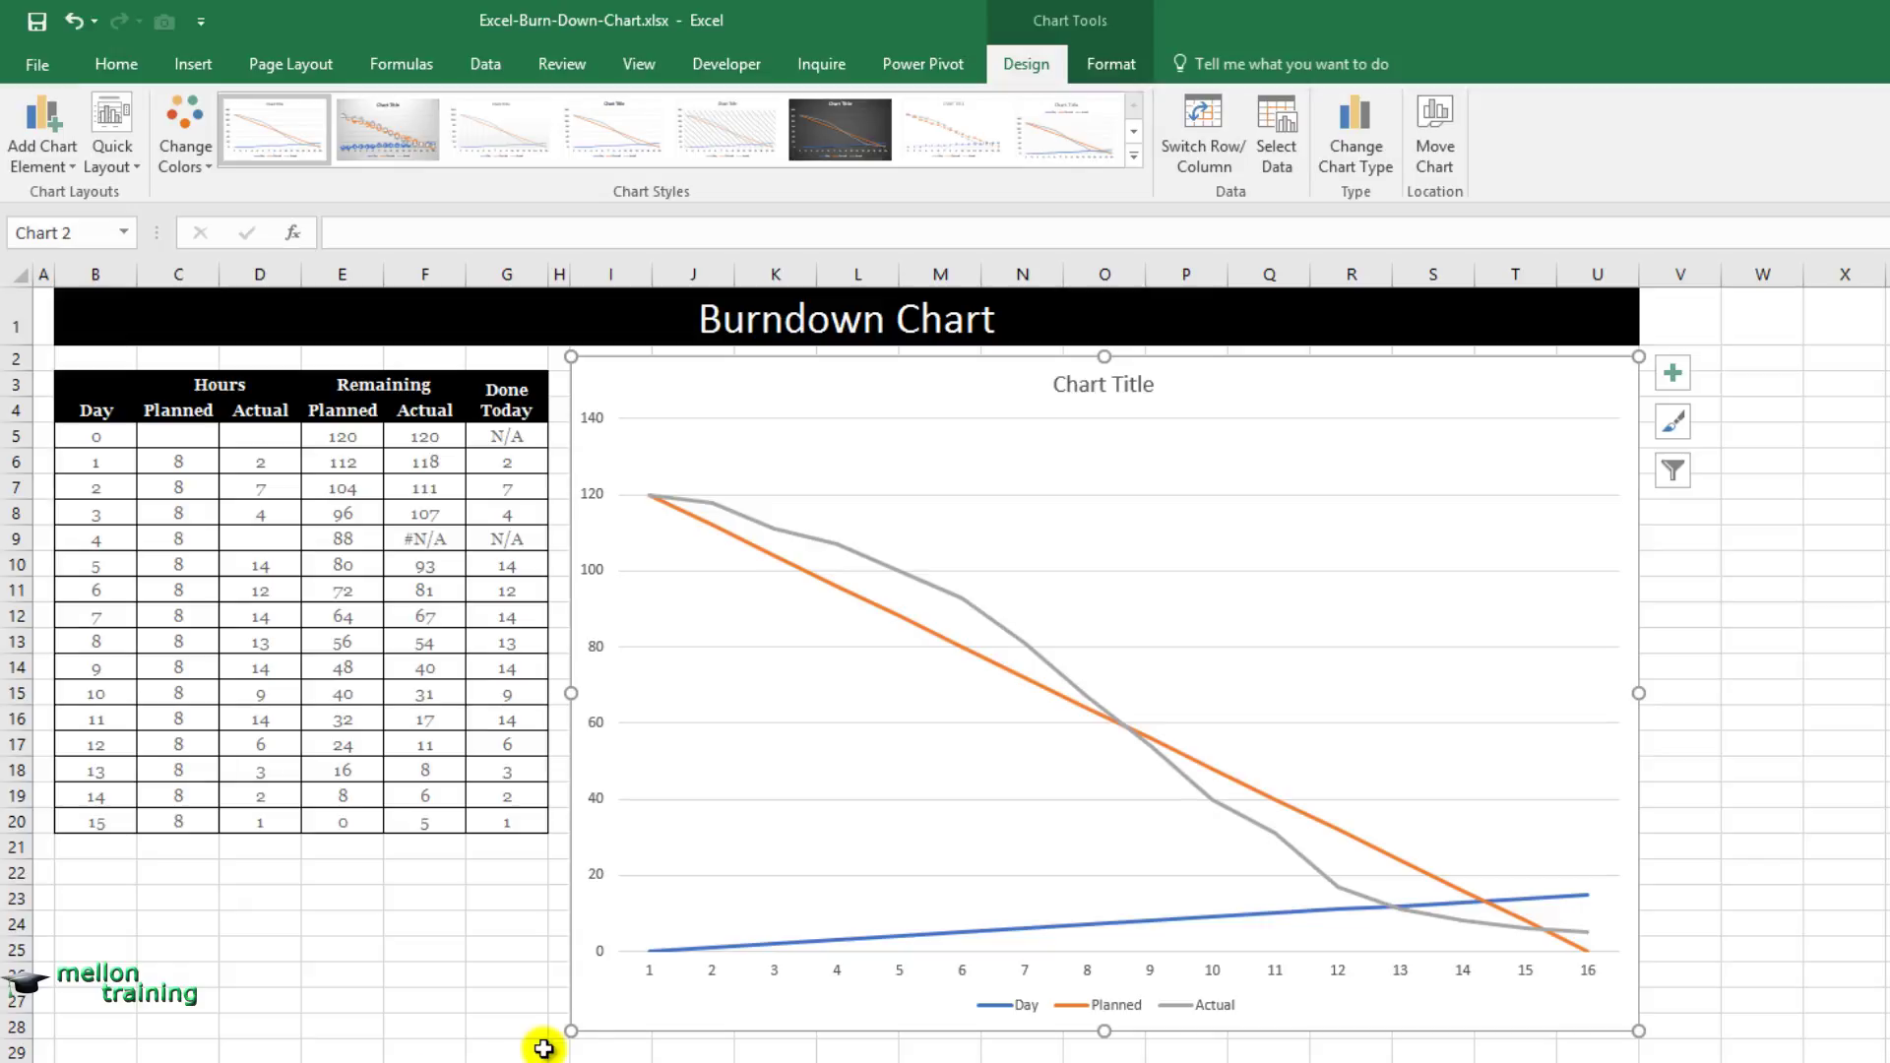
Set the chart's horizontal axis labels to the Day column range B4:B20.
{"action": "left_click", "coordinate": [740, 968]}
{"action": "right_click", "coordinate": [739, 970]}
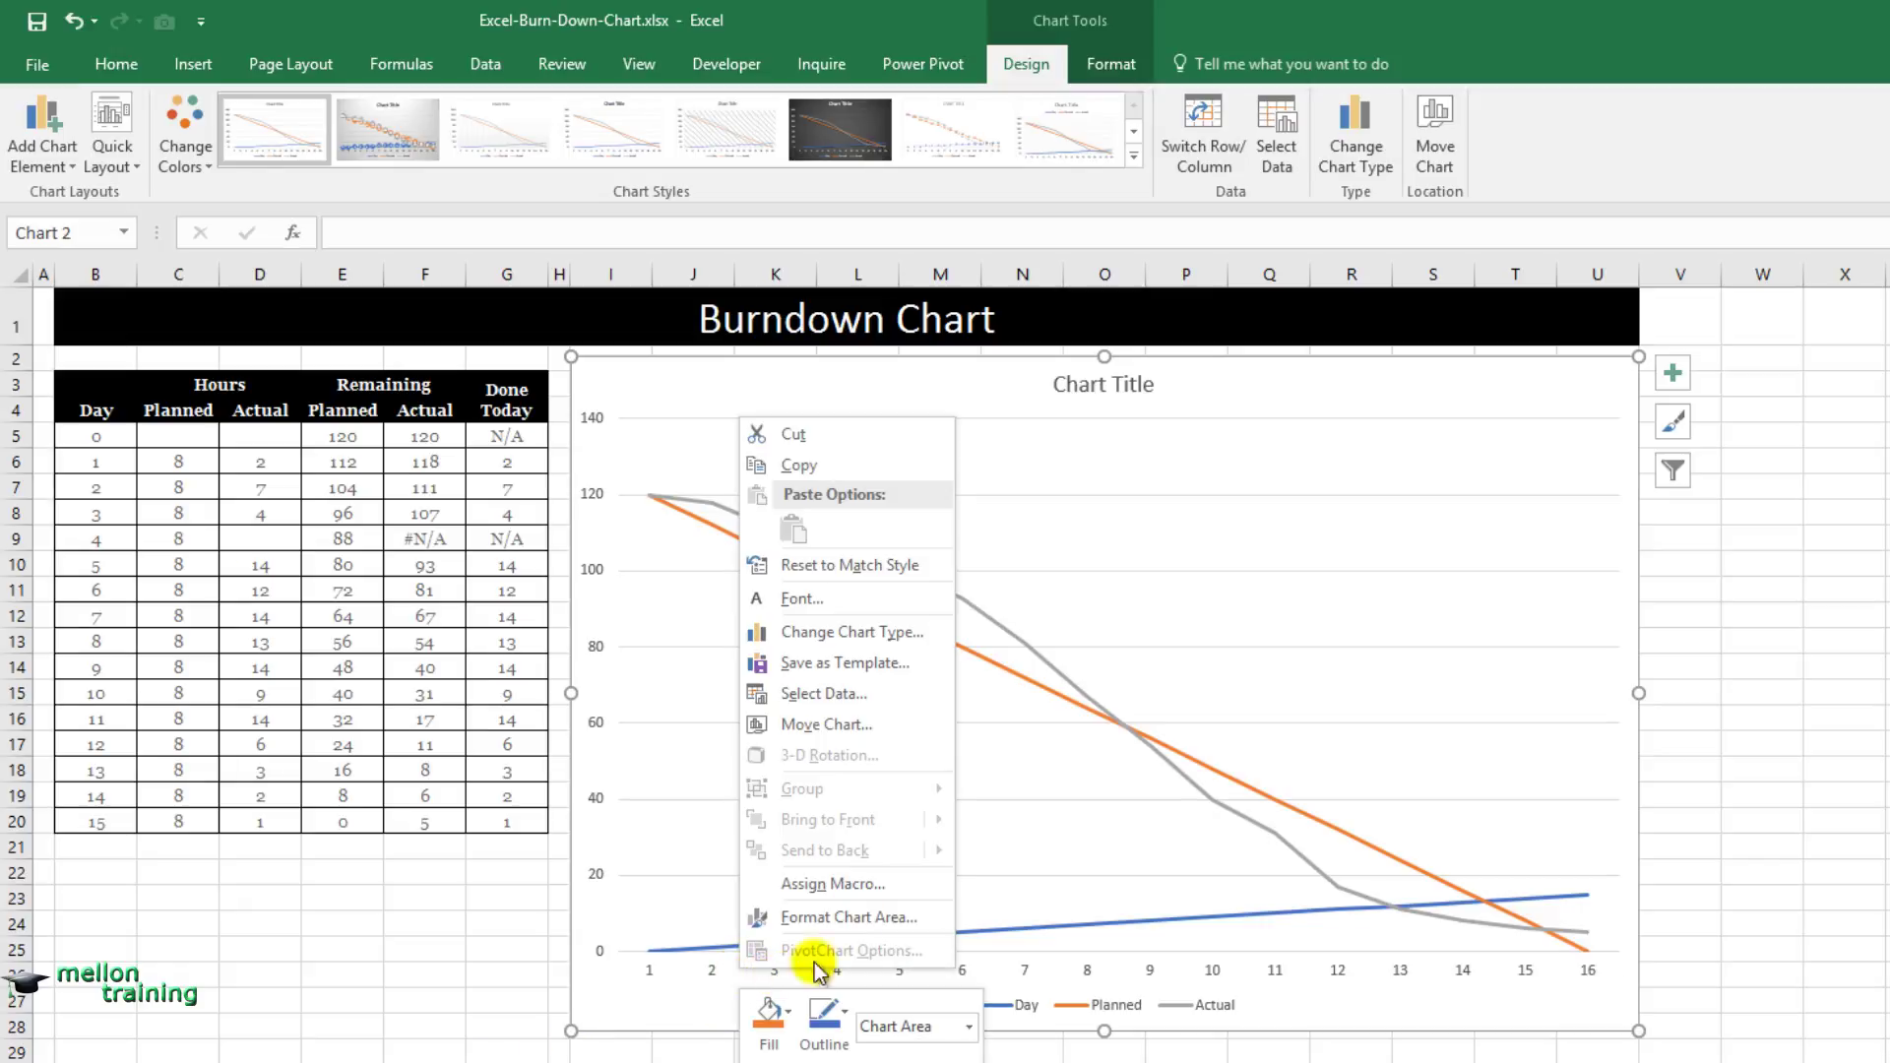
{"action": "left_click", "coordinate": [877, 711]}
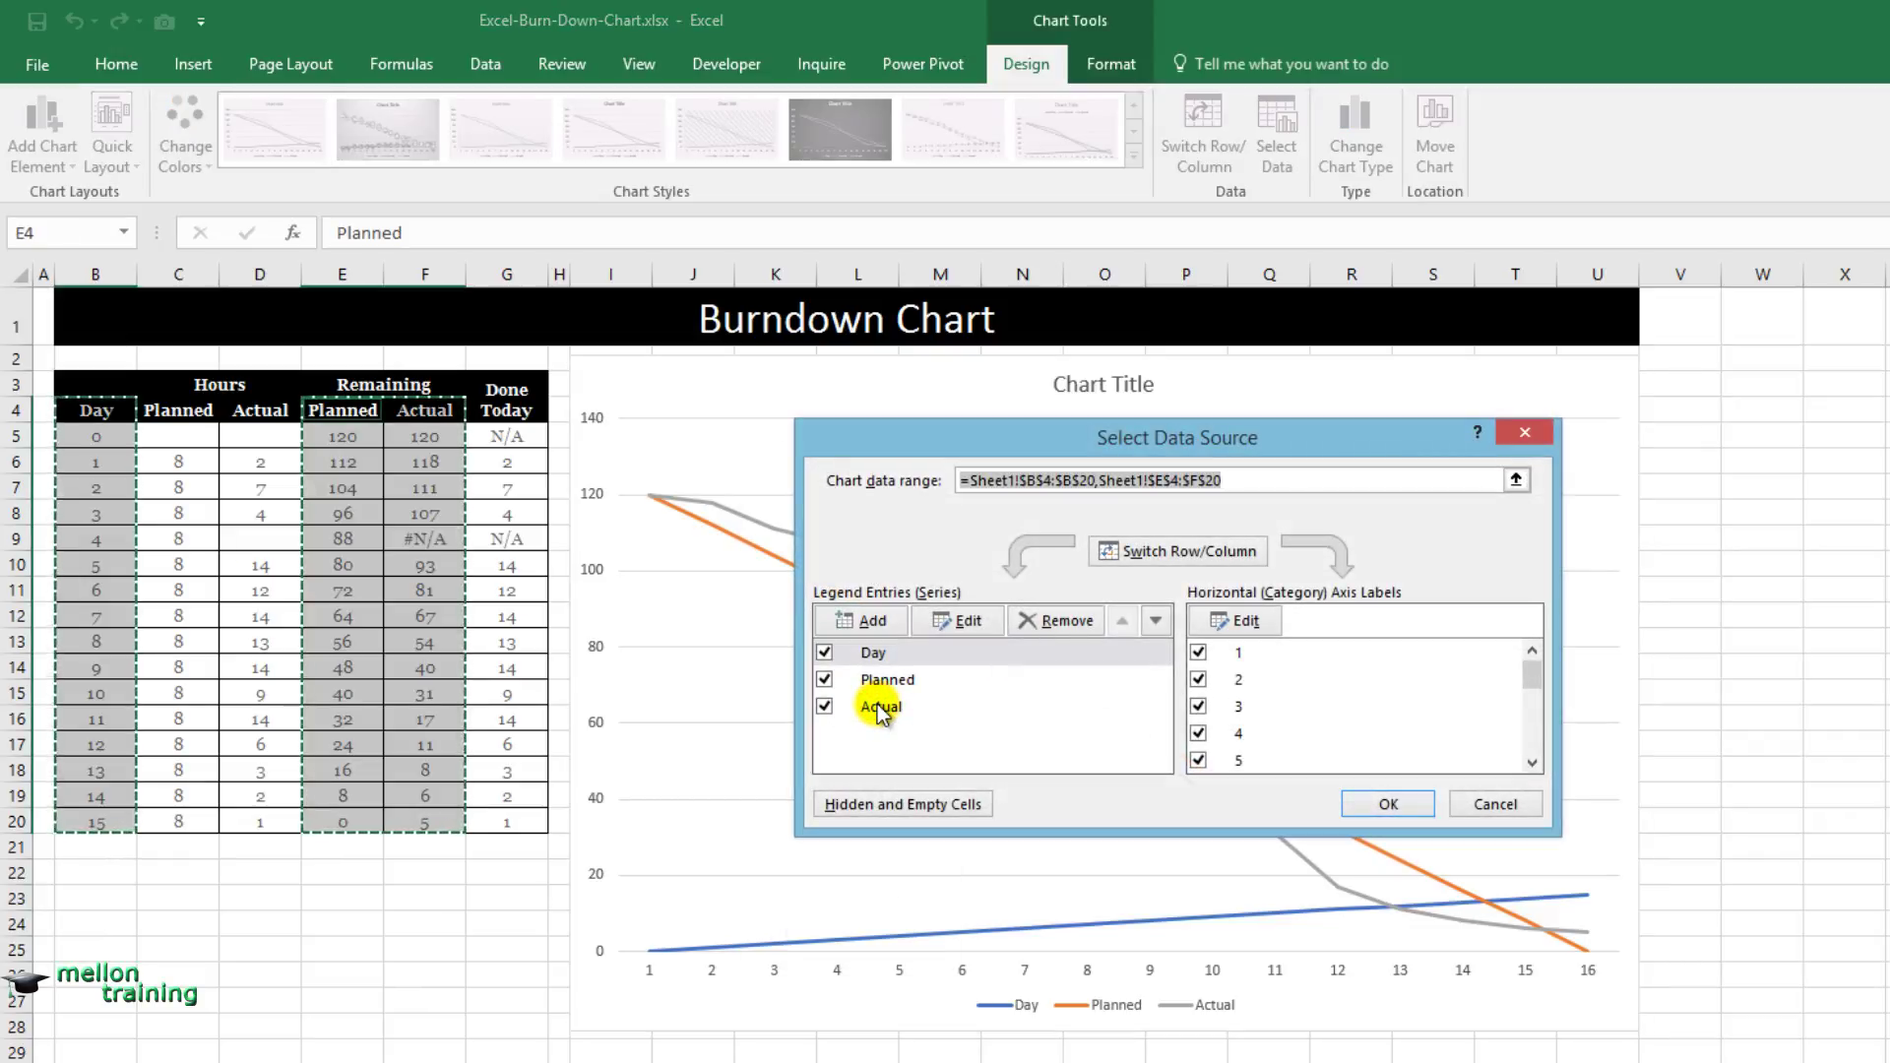
{"action": "left_click", "coordinate": [1241, 622]}
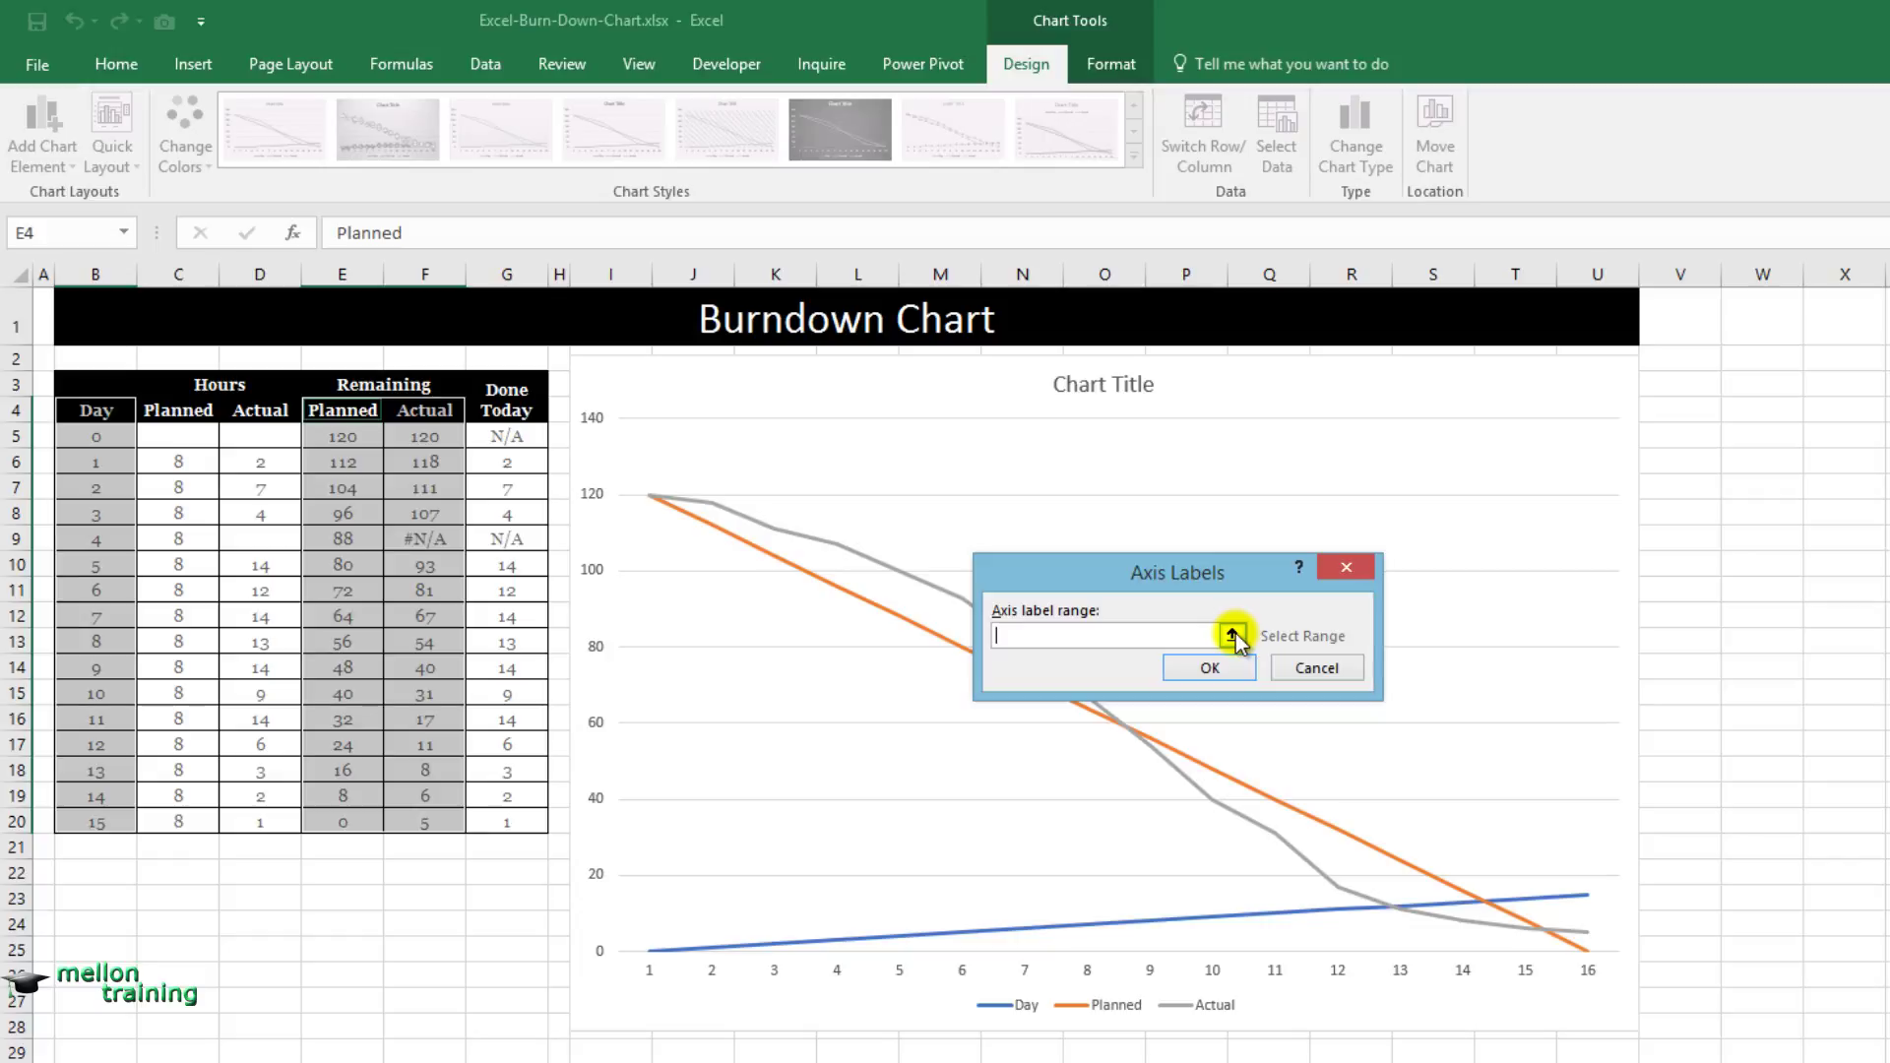
{"action": "left_click", "coordinate": [1234, 635]}
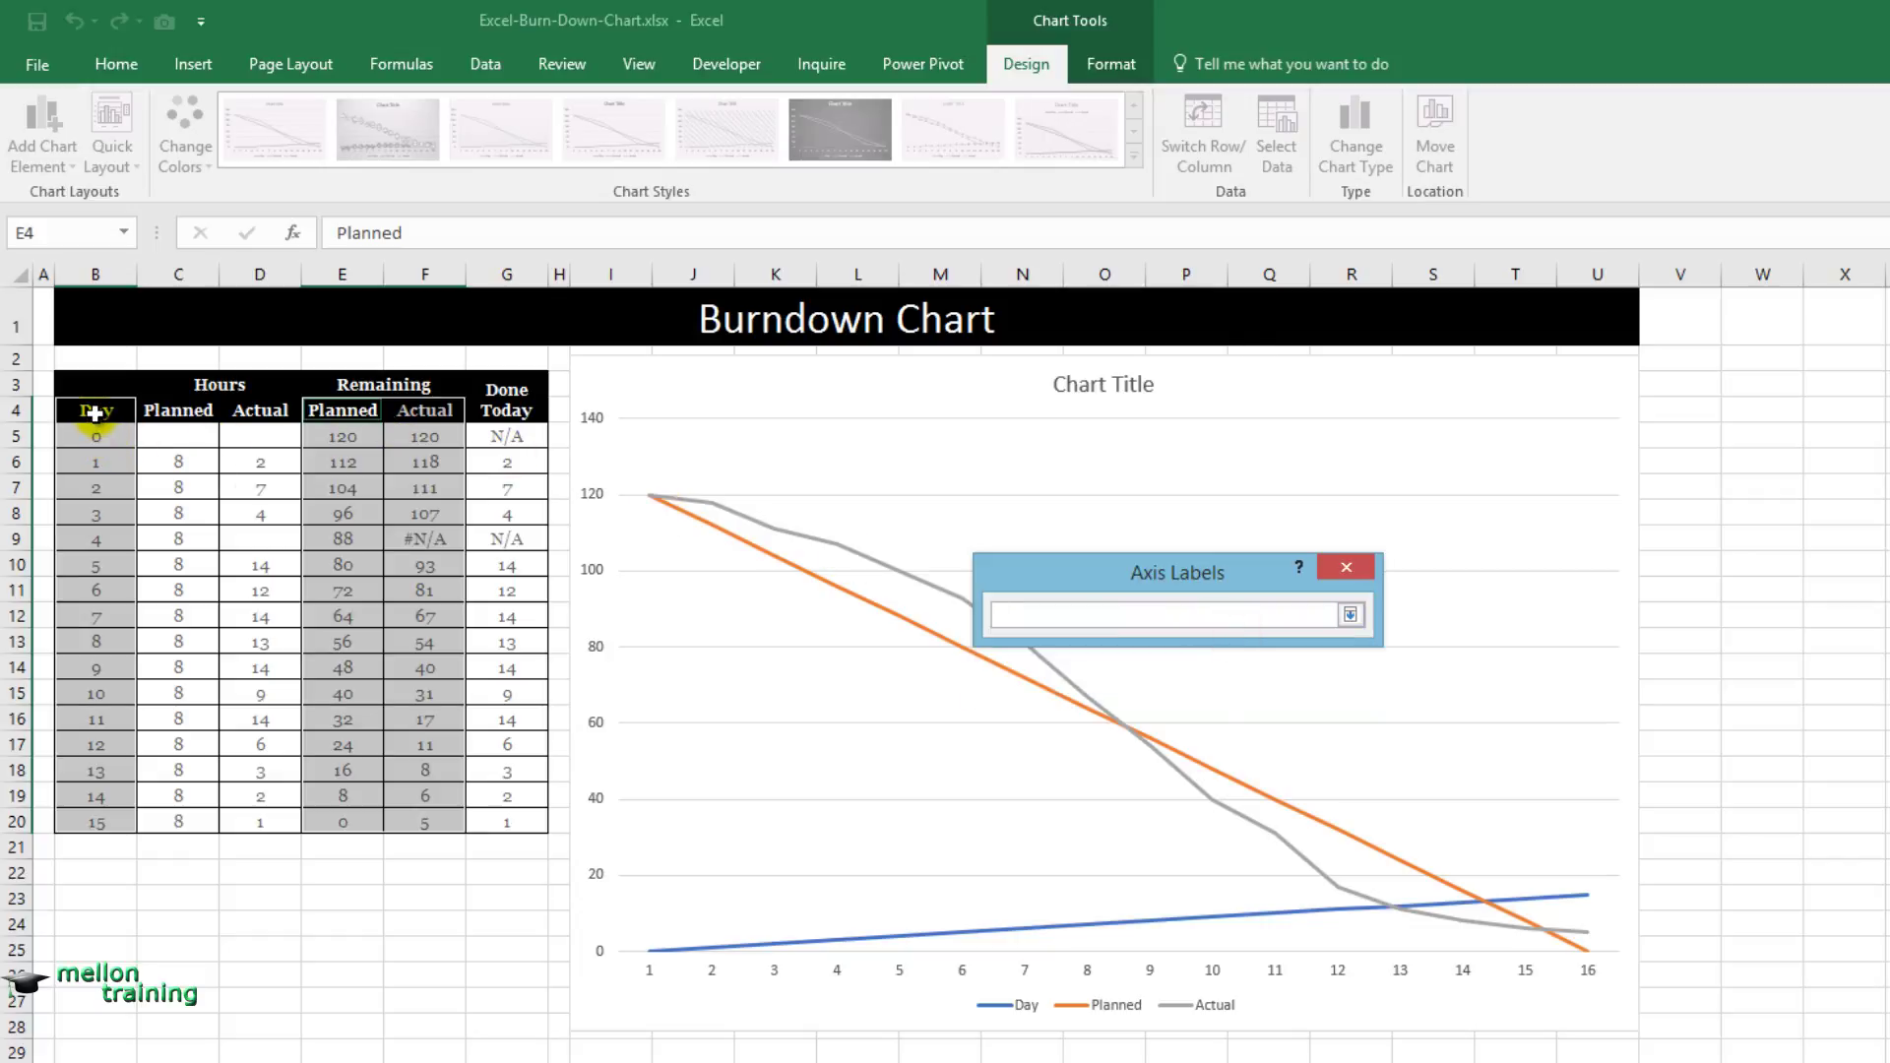
{"action": "left_click_drag", "start_coordinate": [94, 414], "coordinate": [118, 821]}
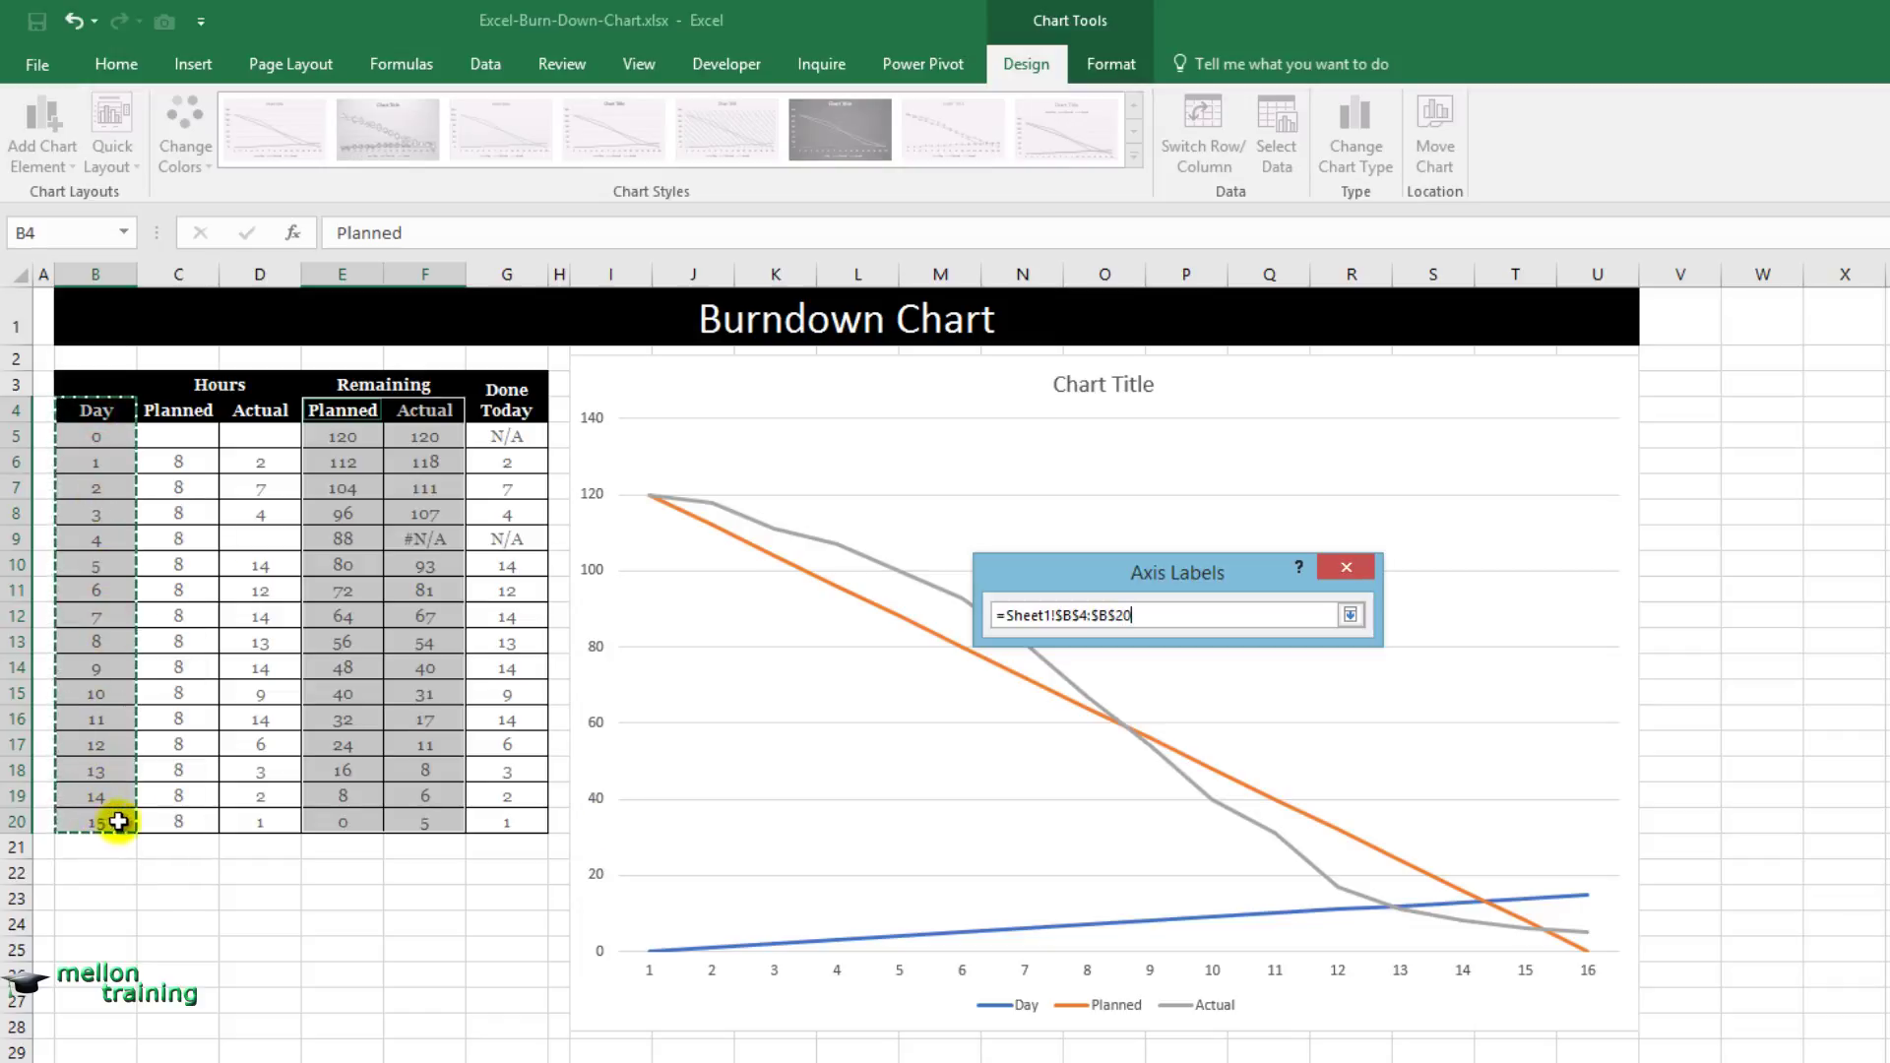
{"action": "left_click", "coordinate": [1351, 615]}
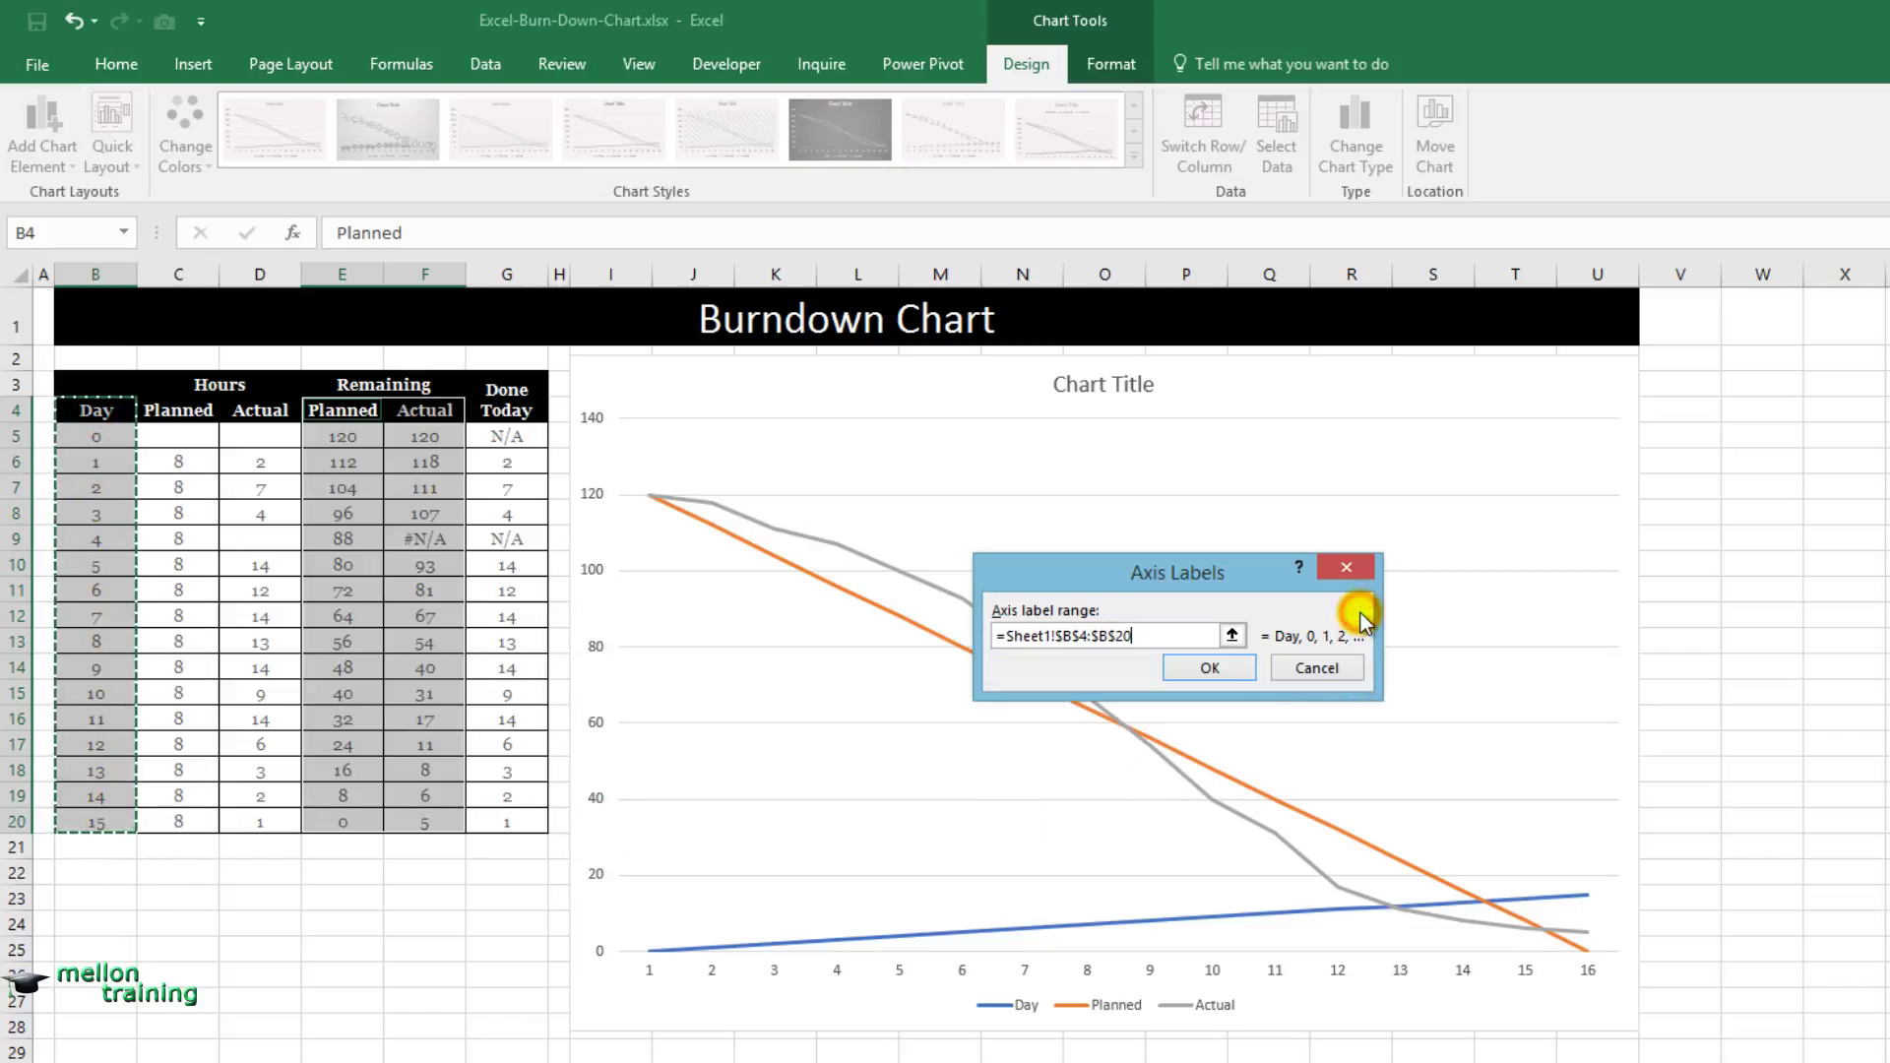
{"action": "left_click", "coordinate": [1240, 673]}
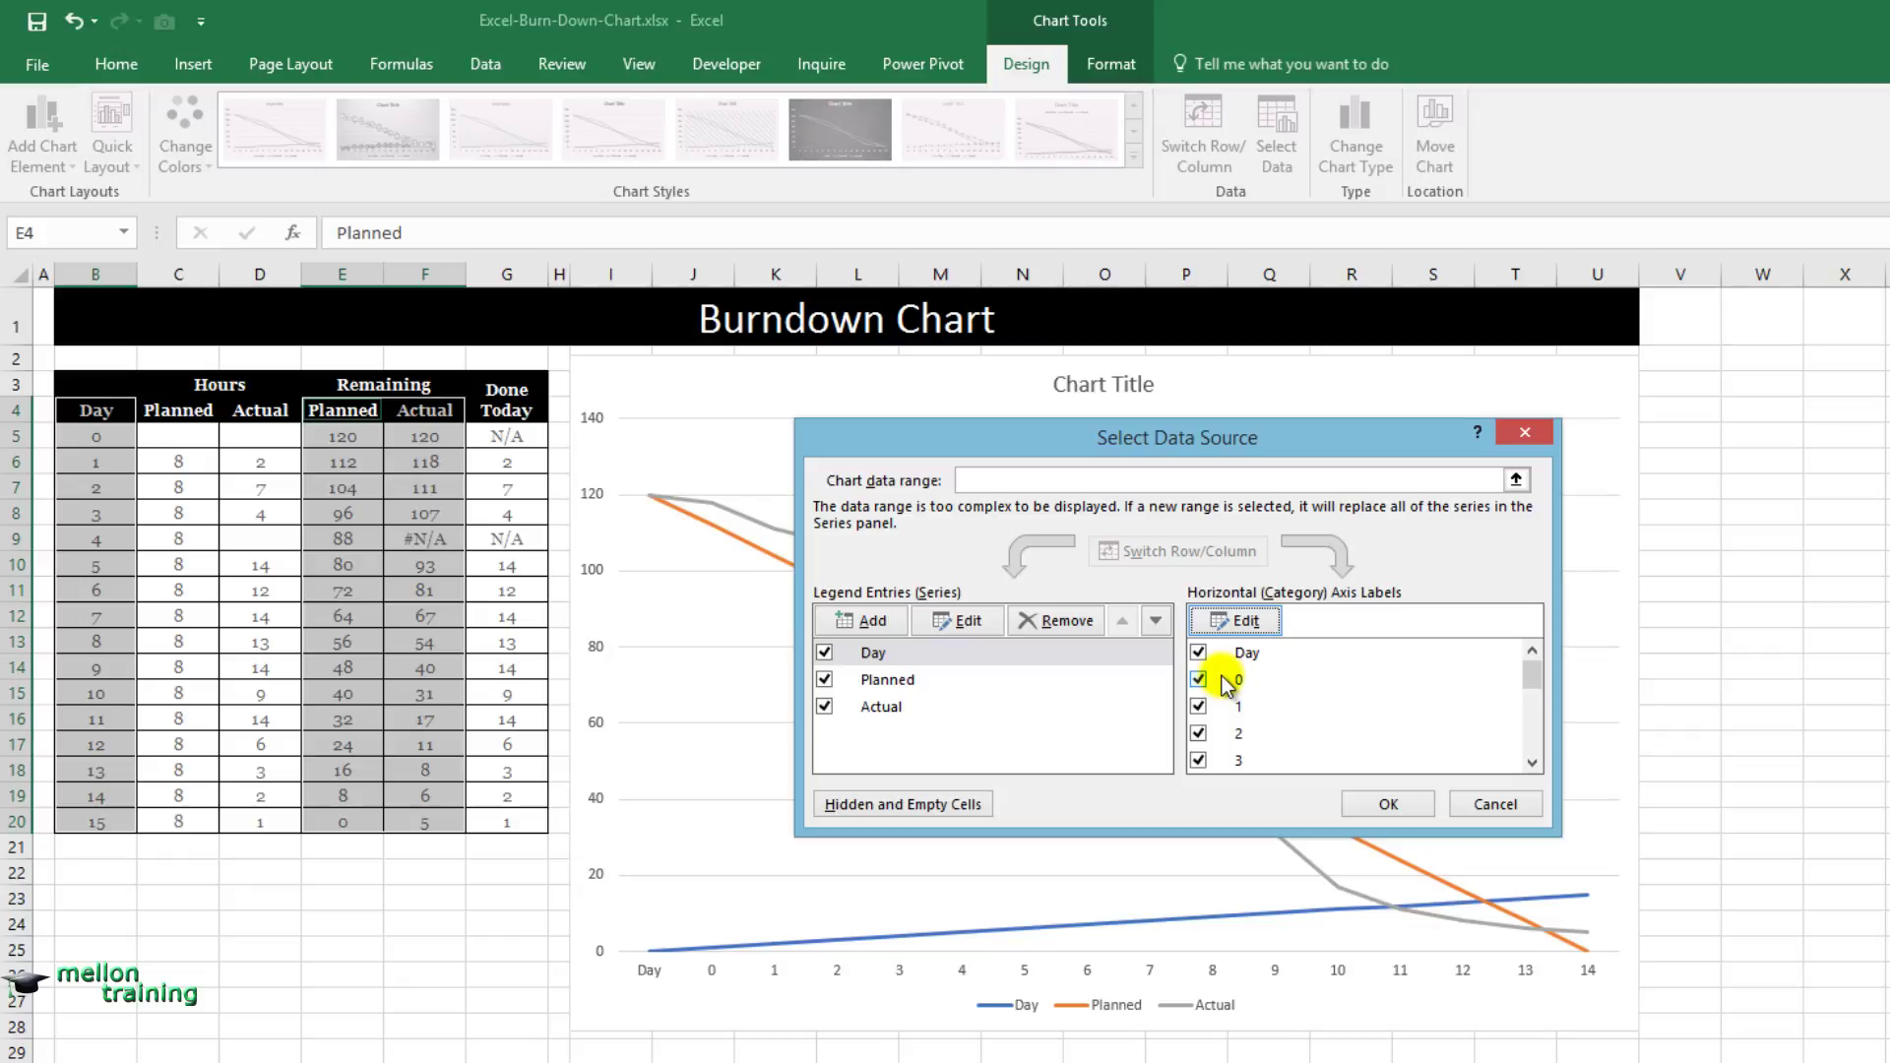
{"action": "left_click", "coordinate": [1388, 802]}
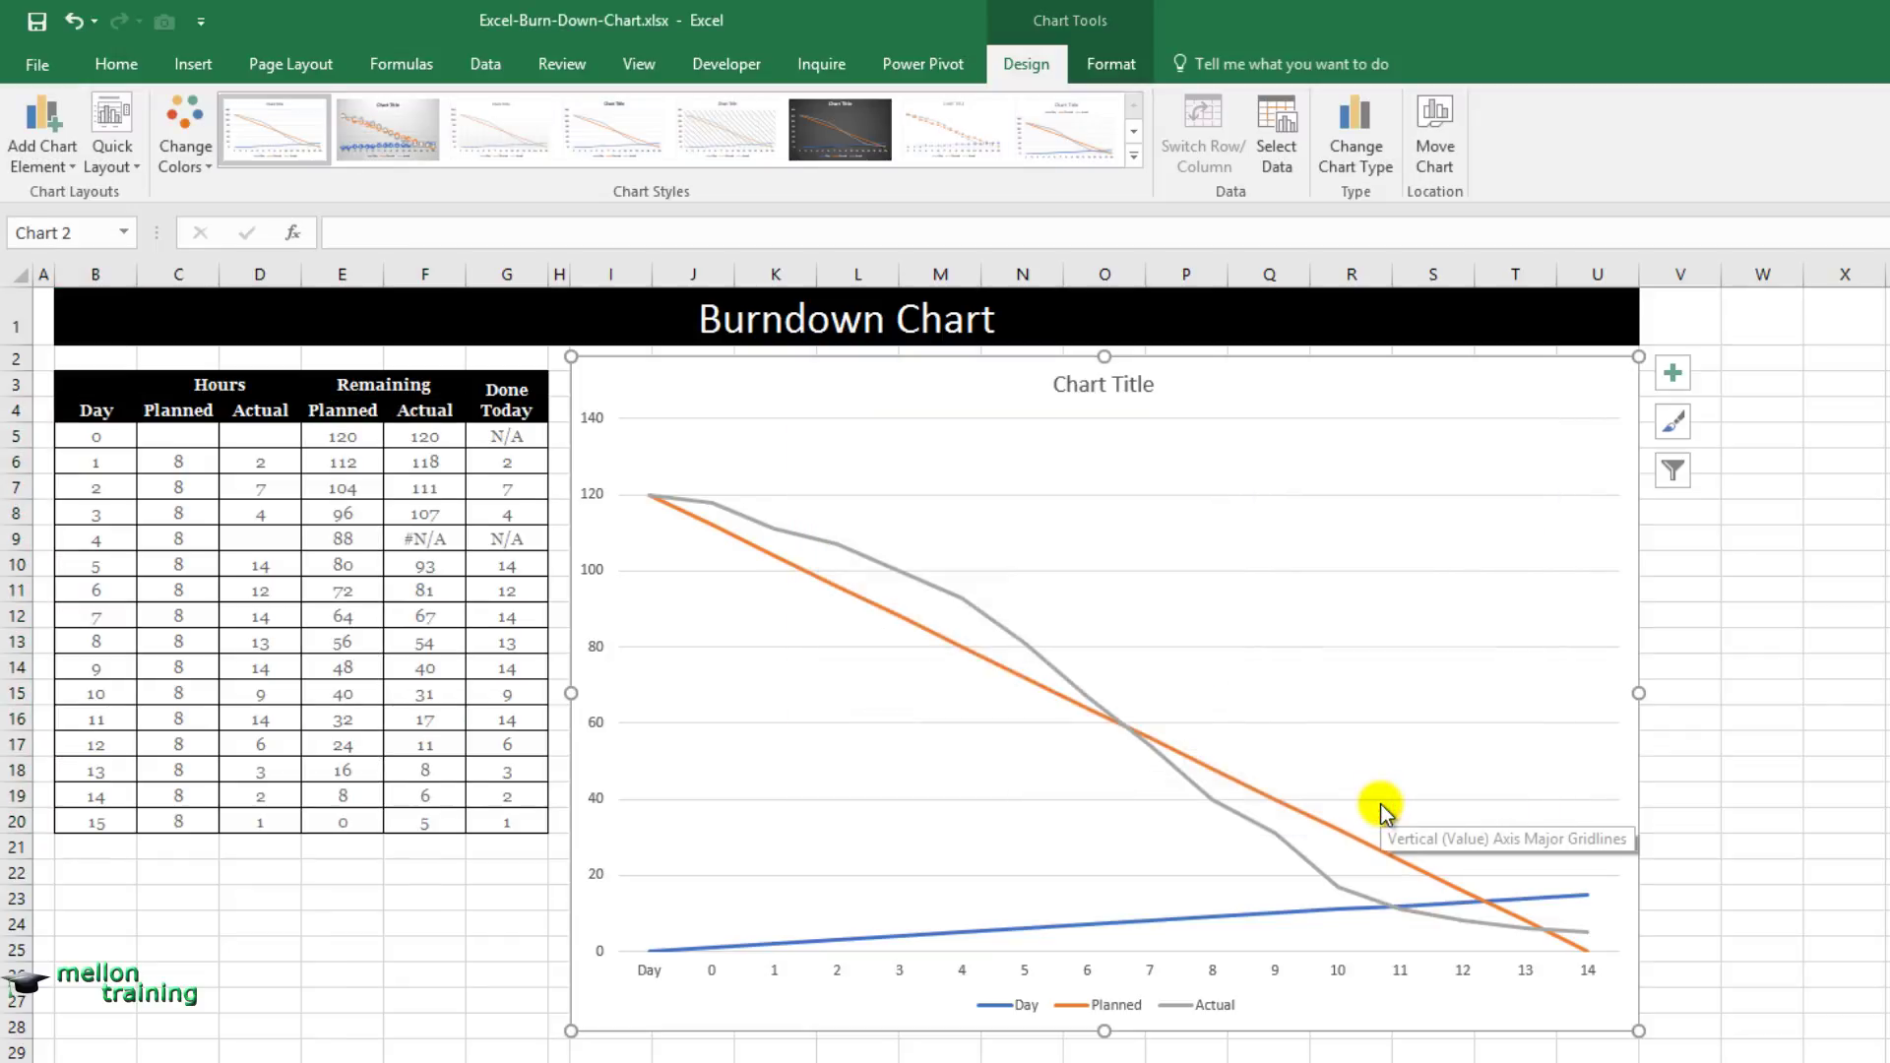
Delete the Day series line and the 'Chart Title' heading from the chart.
{"action": "left_click", "coordinate": [1138, 924]}
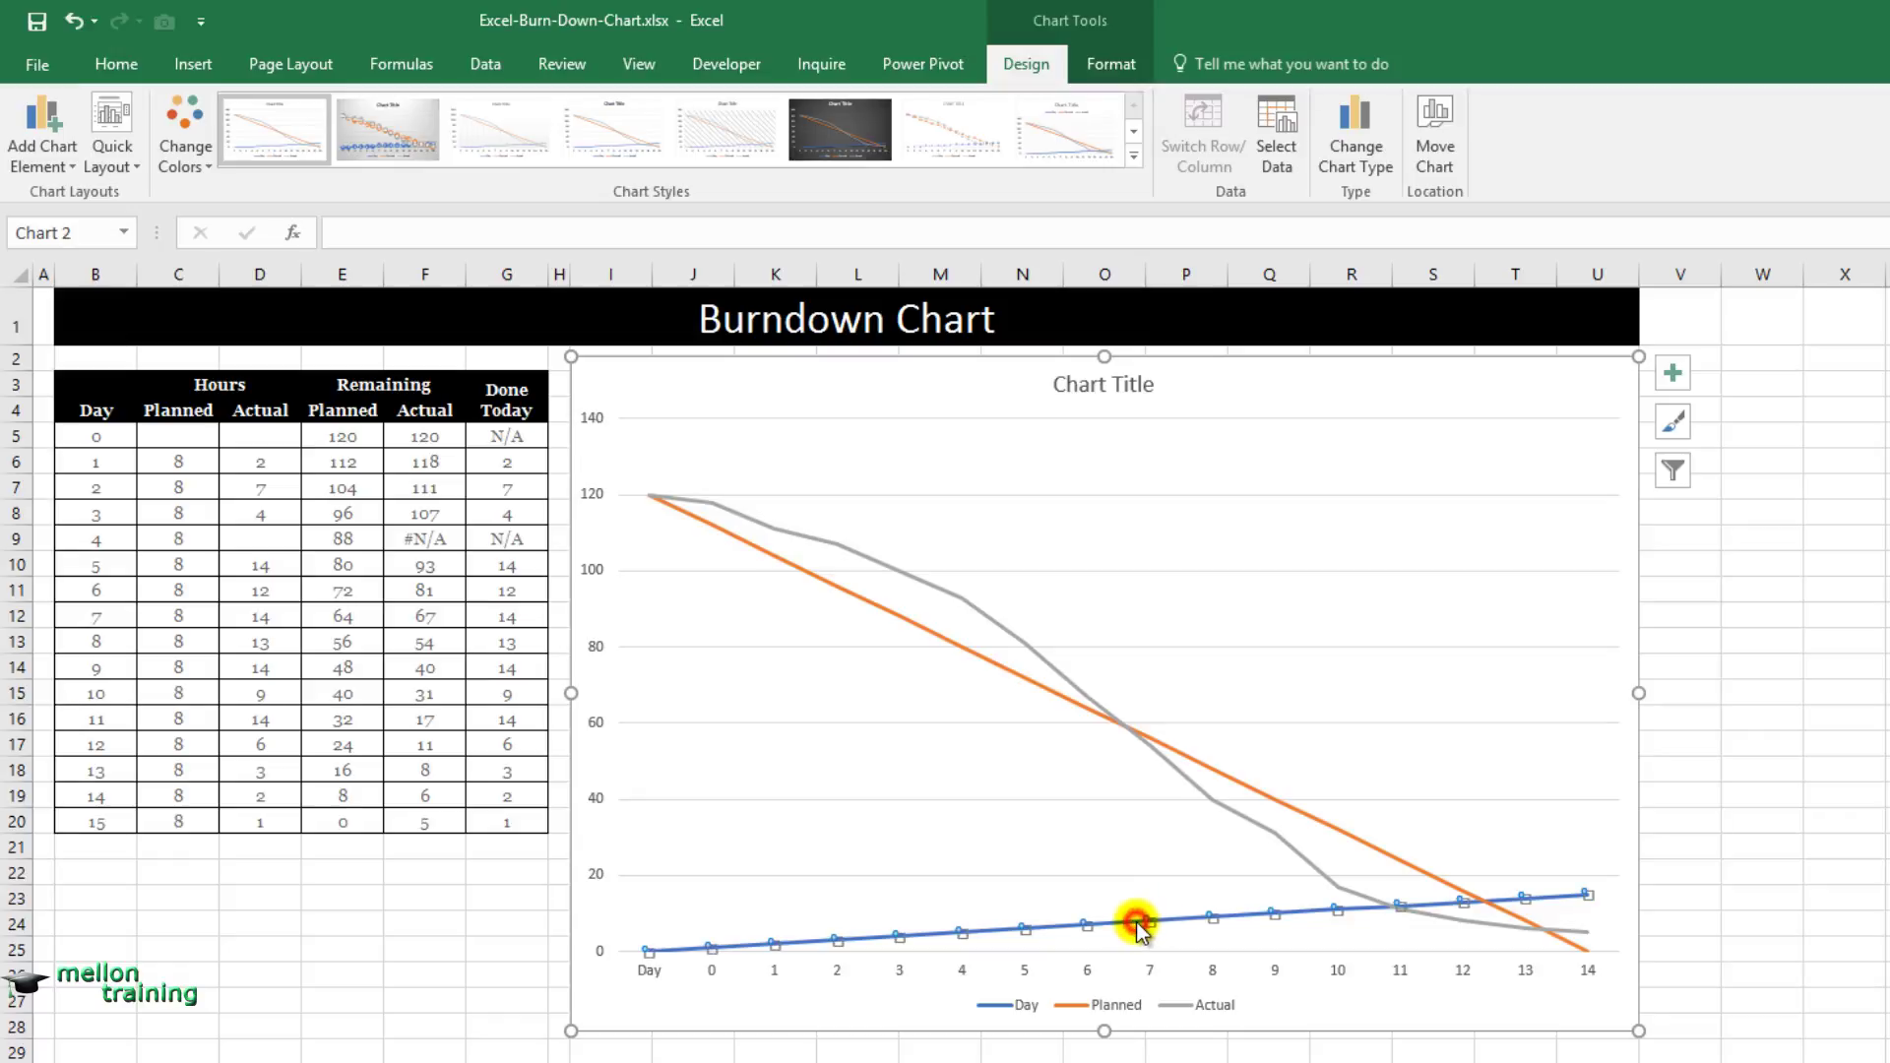
{"action": "key", "text": "Delete"}
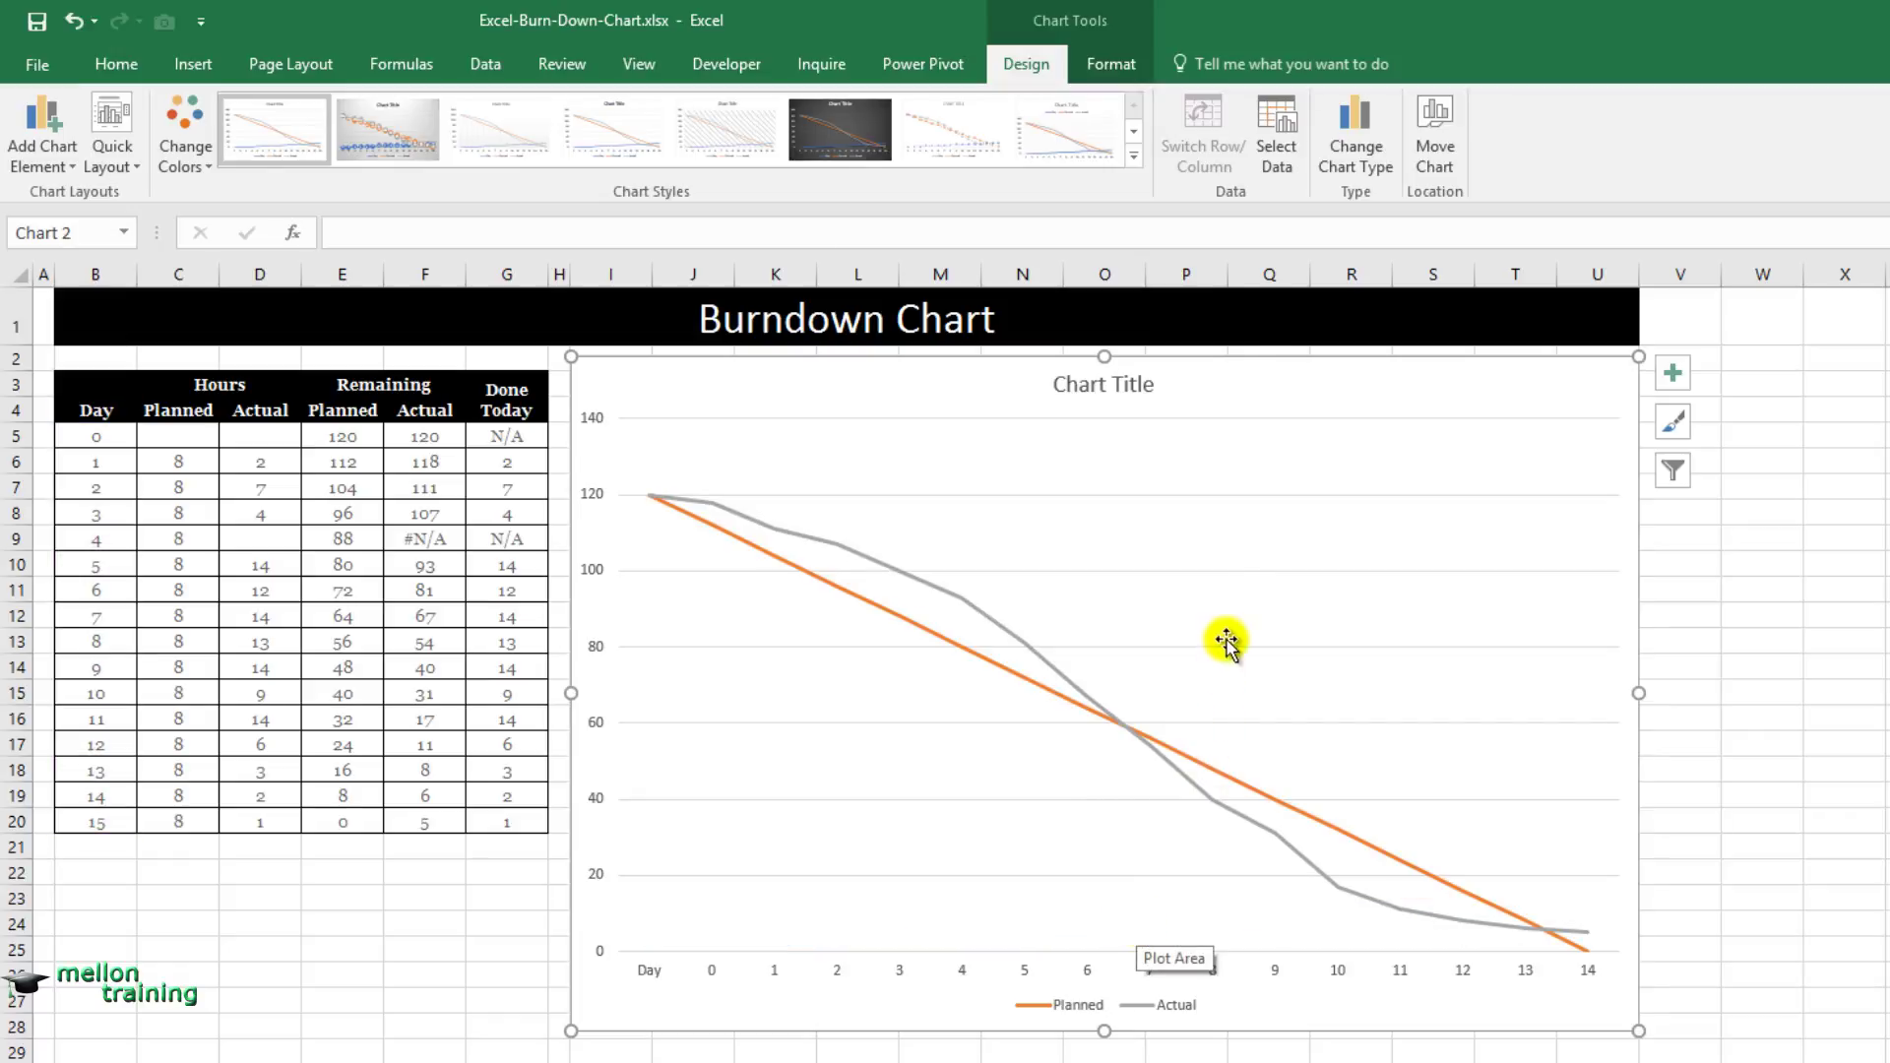
{"action": "left_click", "coordinate": [1133, 398]}
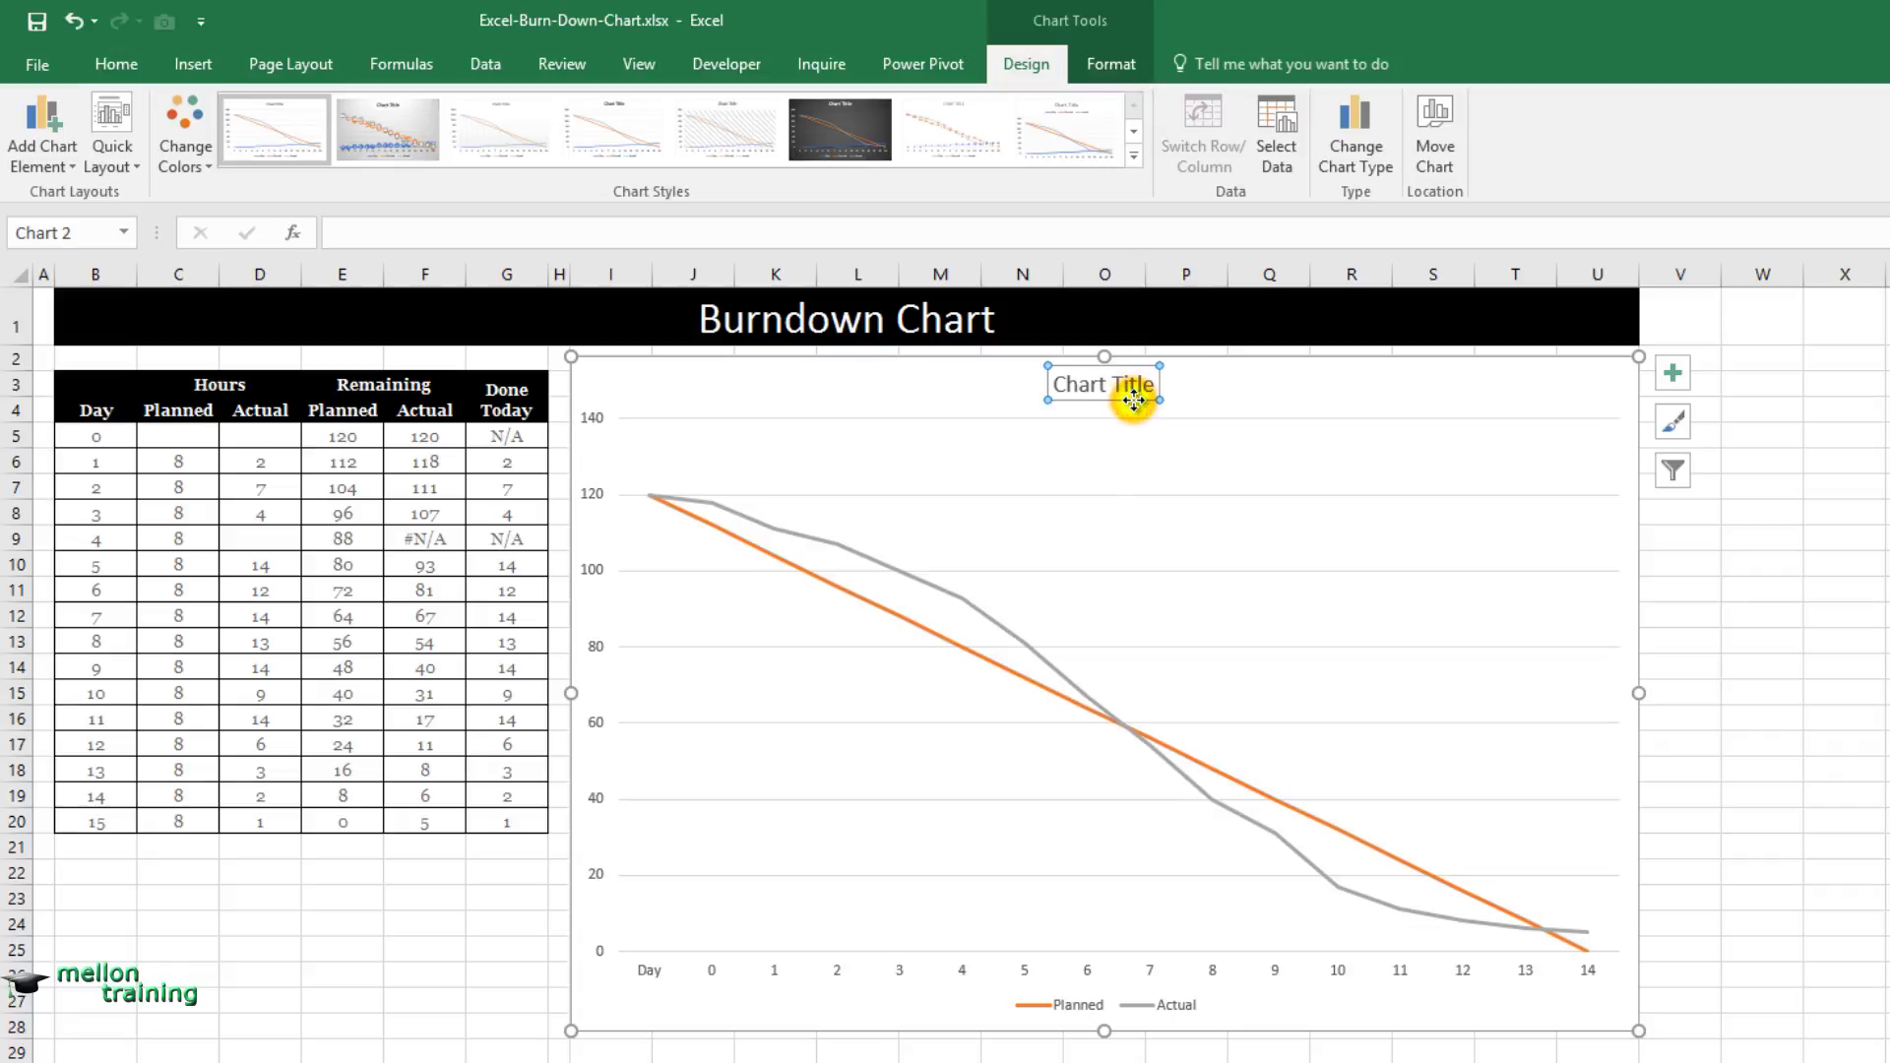
{"action": "key", "text": "Delete"}
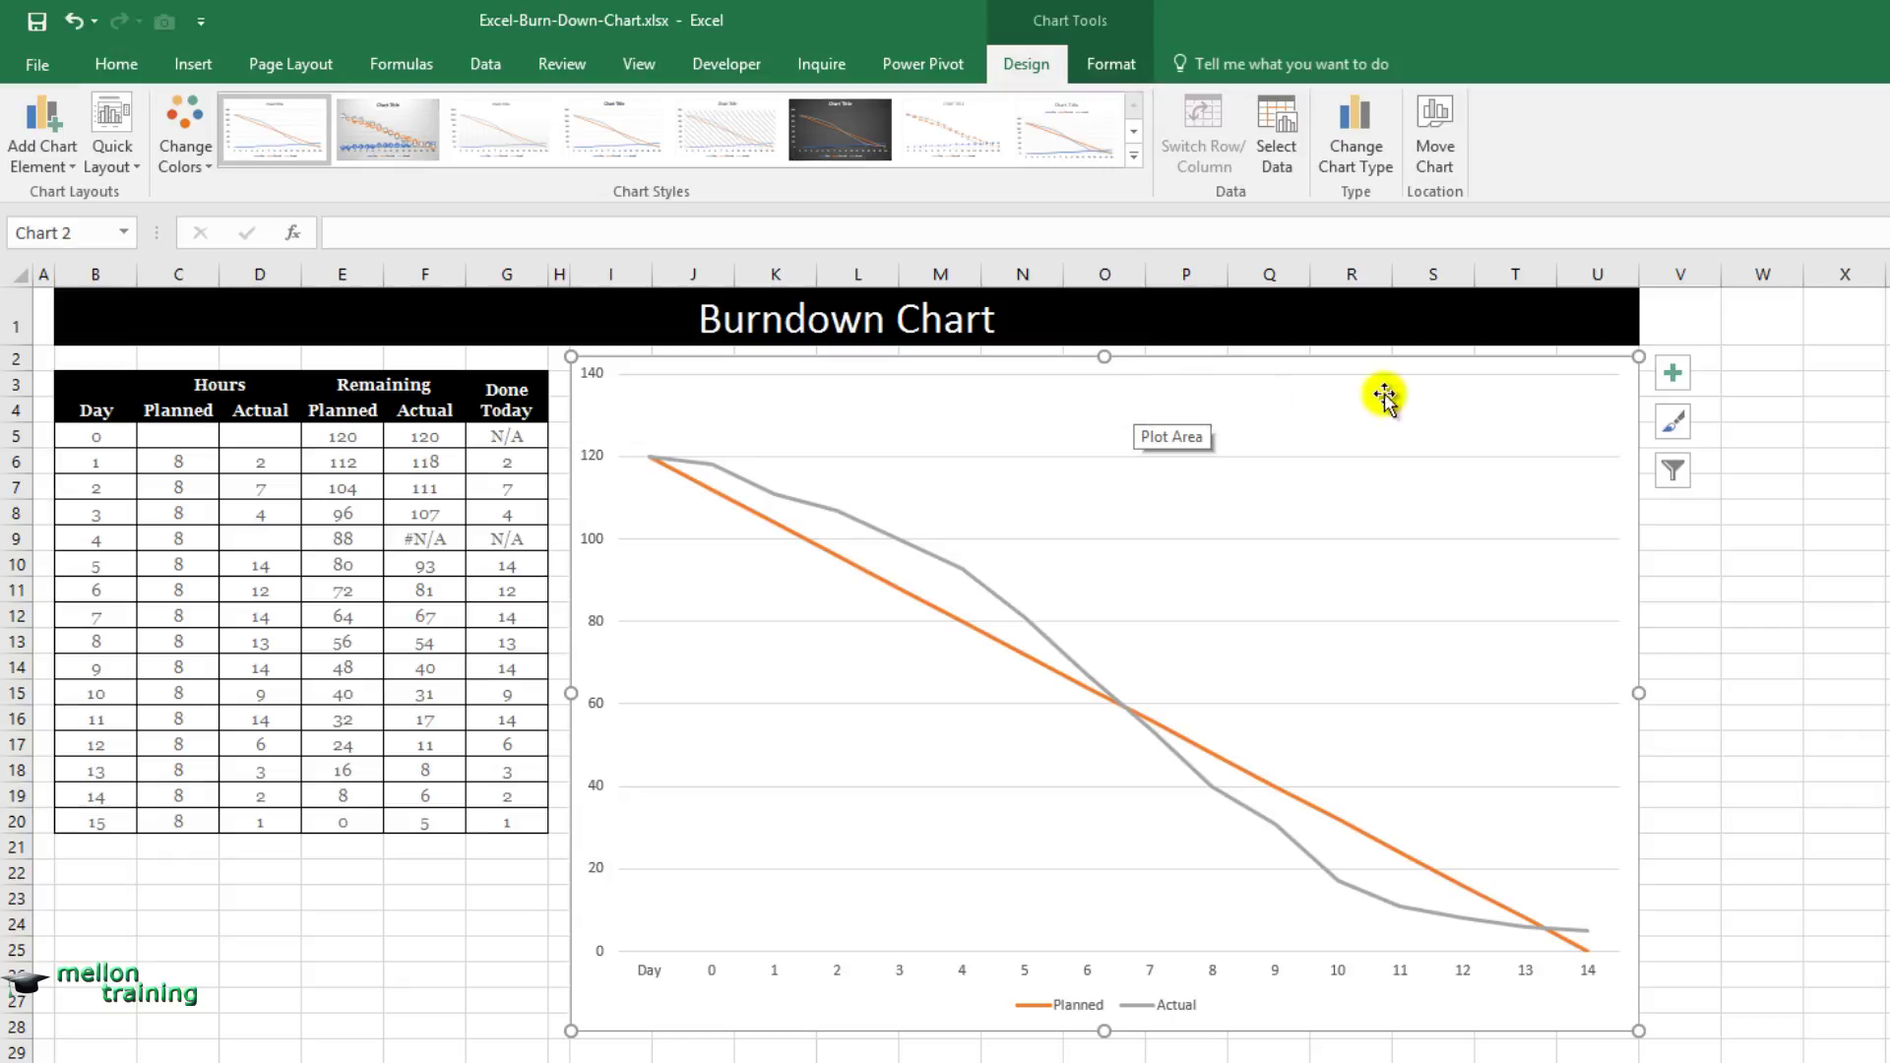
Add a series named 'Done Today' with values from G3:G20 to the chart.
{"action": "right_click", "coordinate": [1576, 405]}
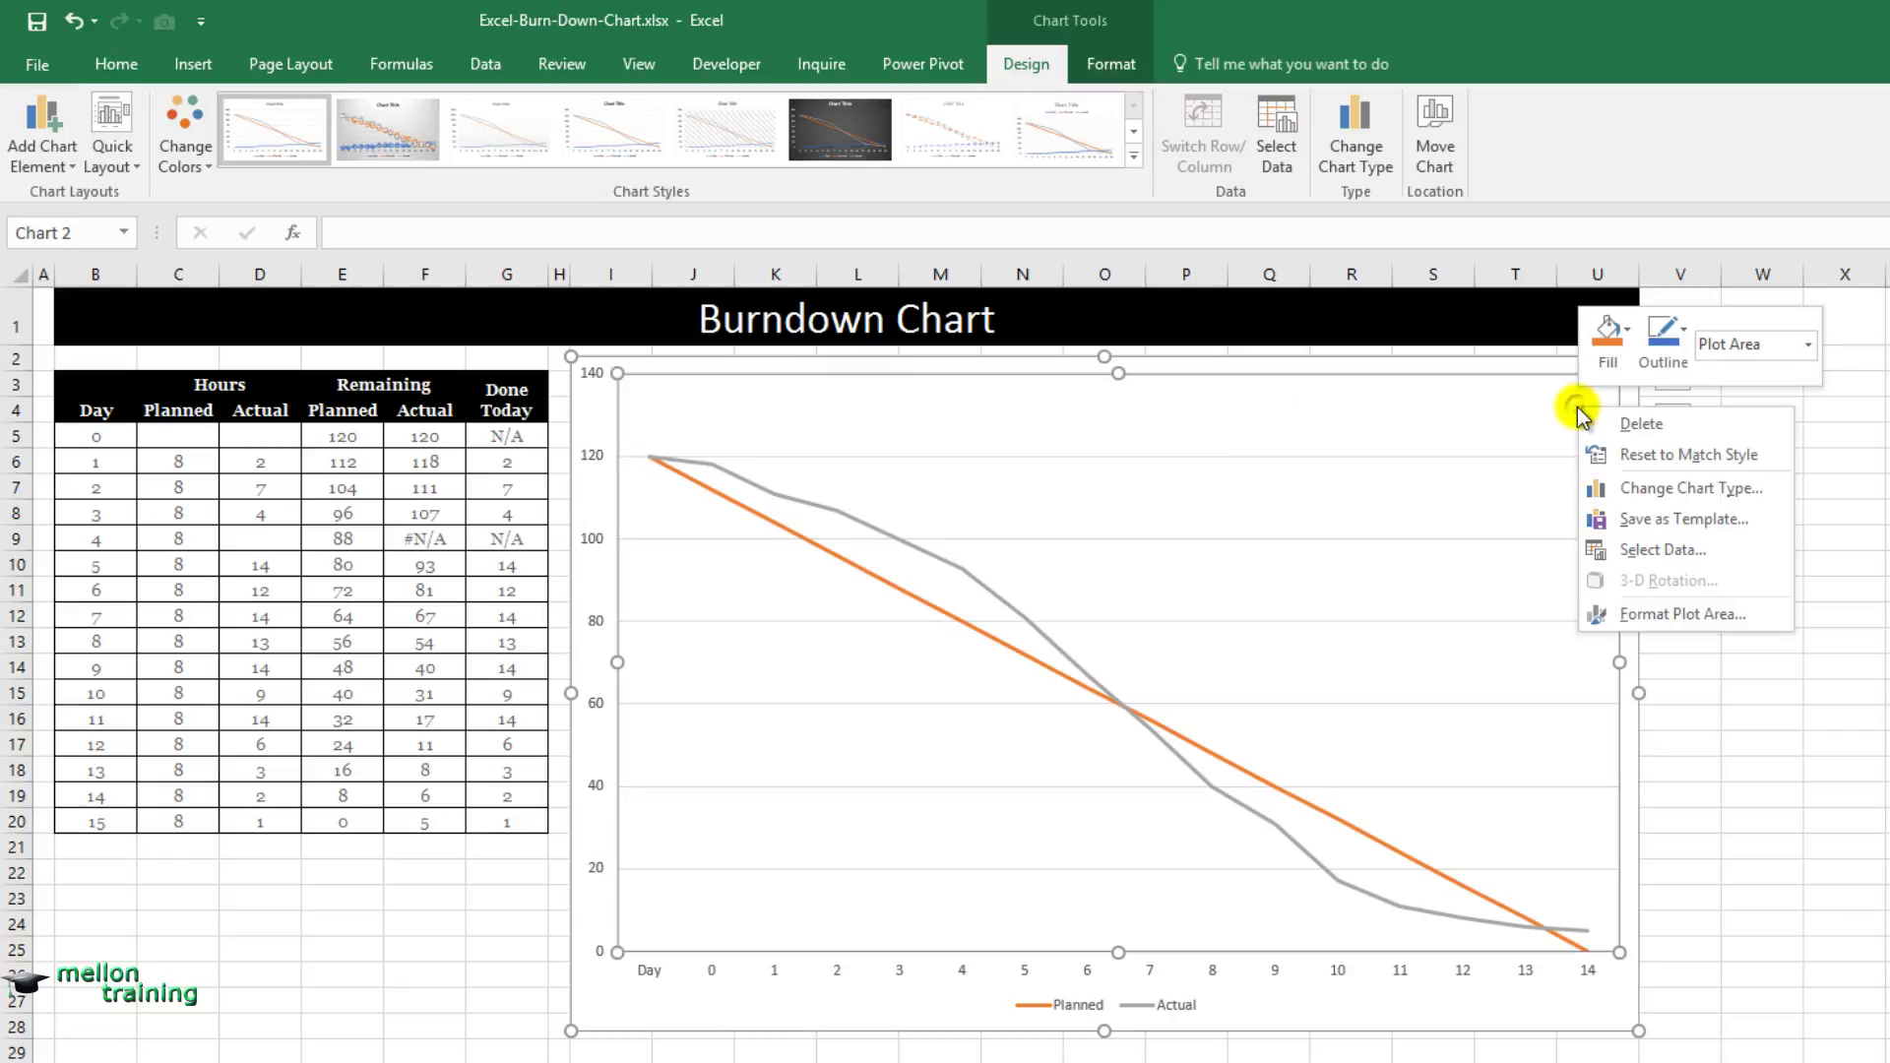
{"action": "left_click", "coordinate": [1632, 551]}
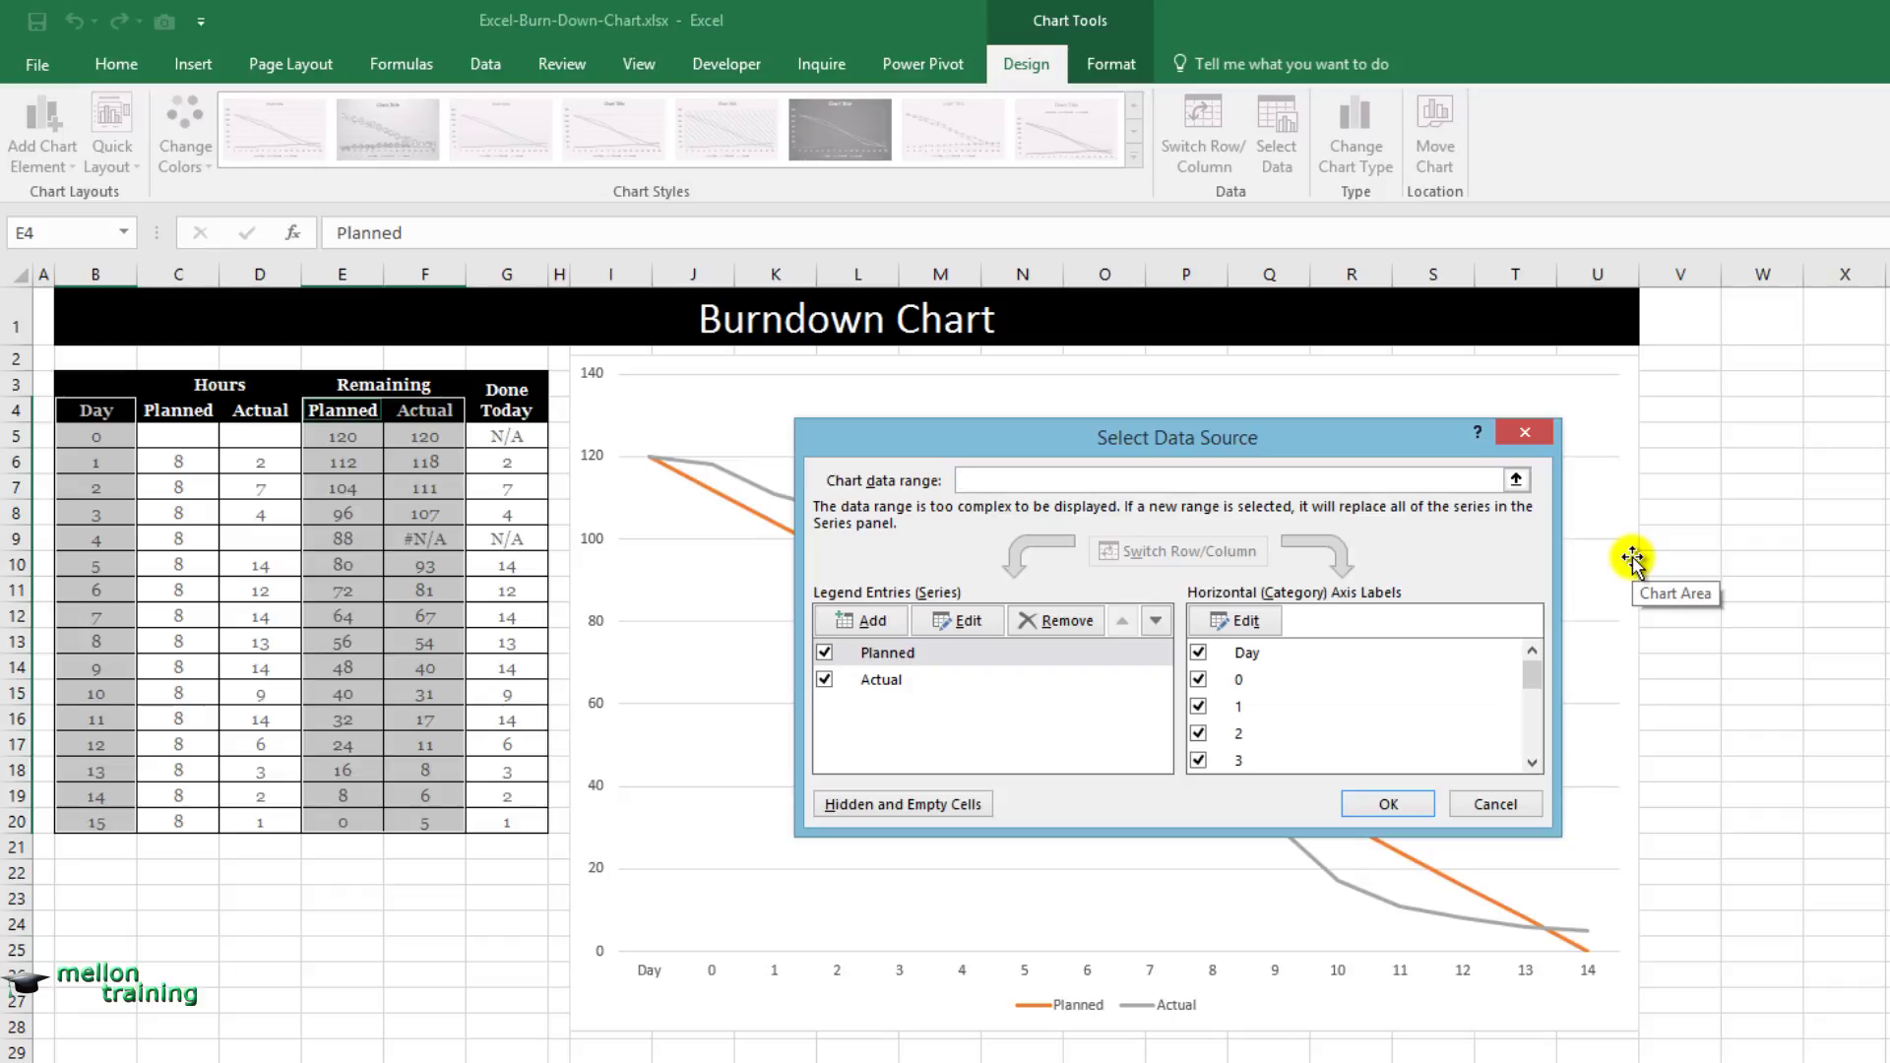
{"action": "left_click", "coordinate": [870, 618]}
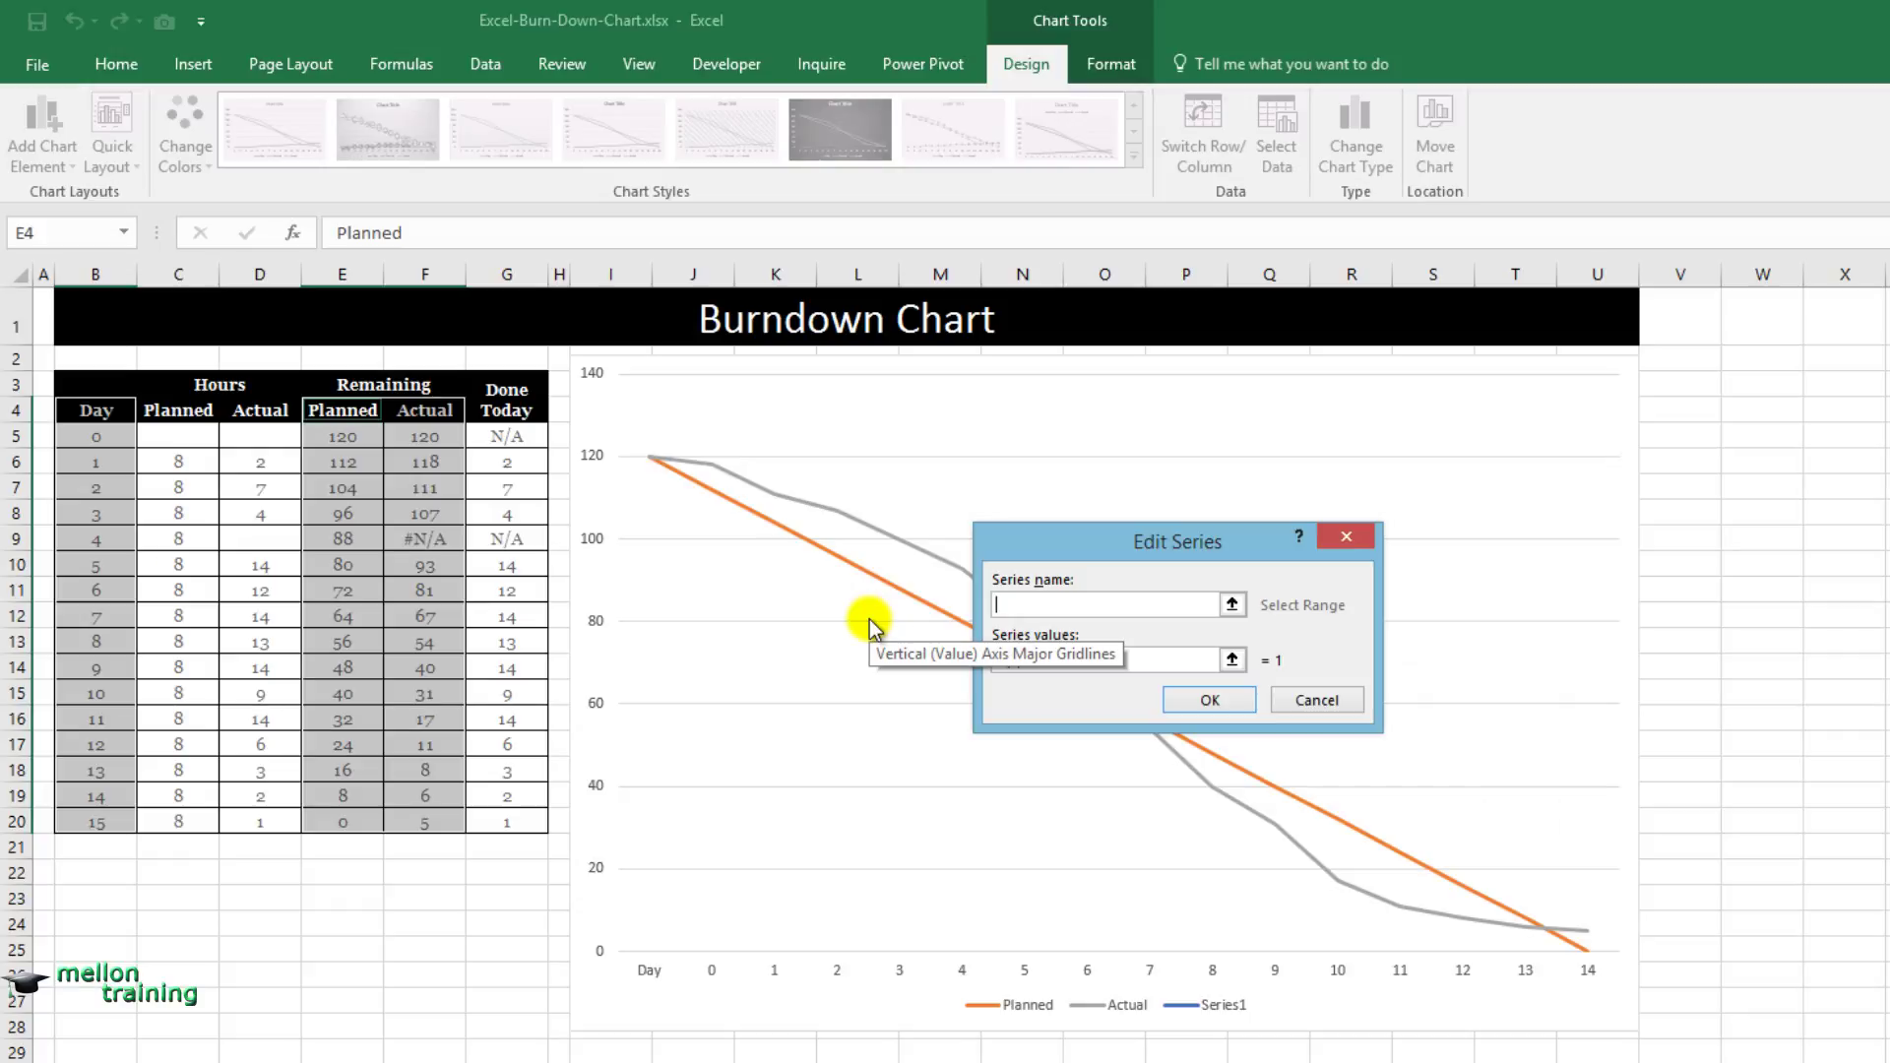
{"action": "type", "text": "Done"}
{"action": "type", "text": " Toda"}
{"action": "type", "text": "y"}
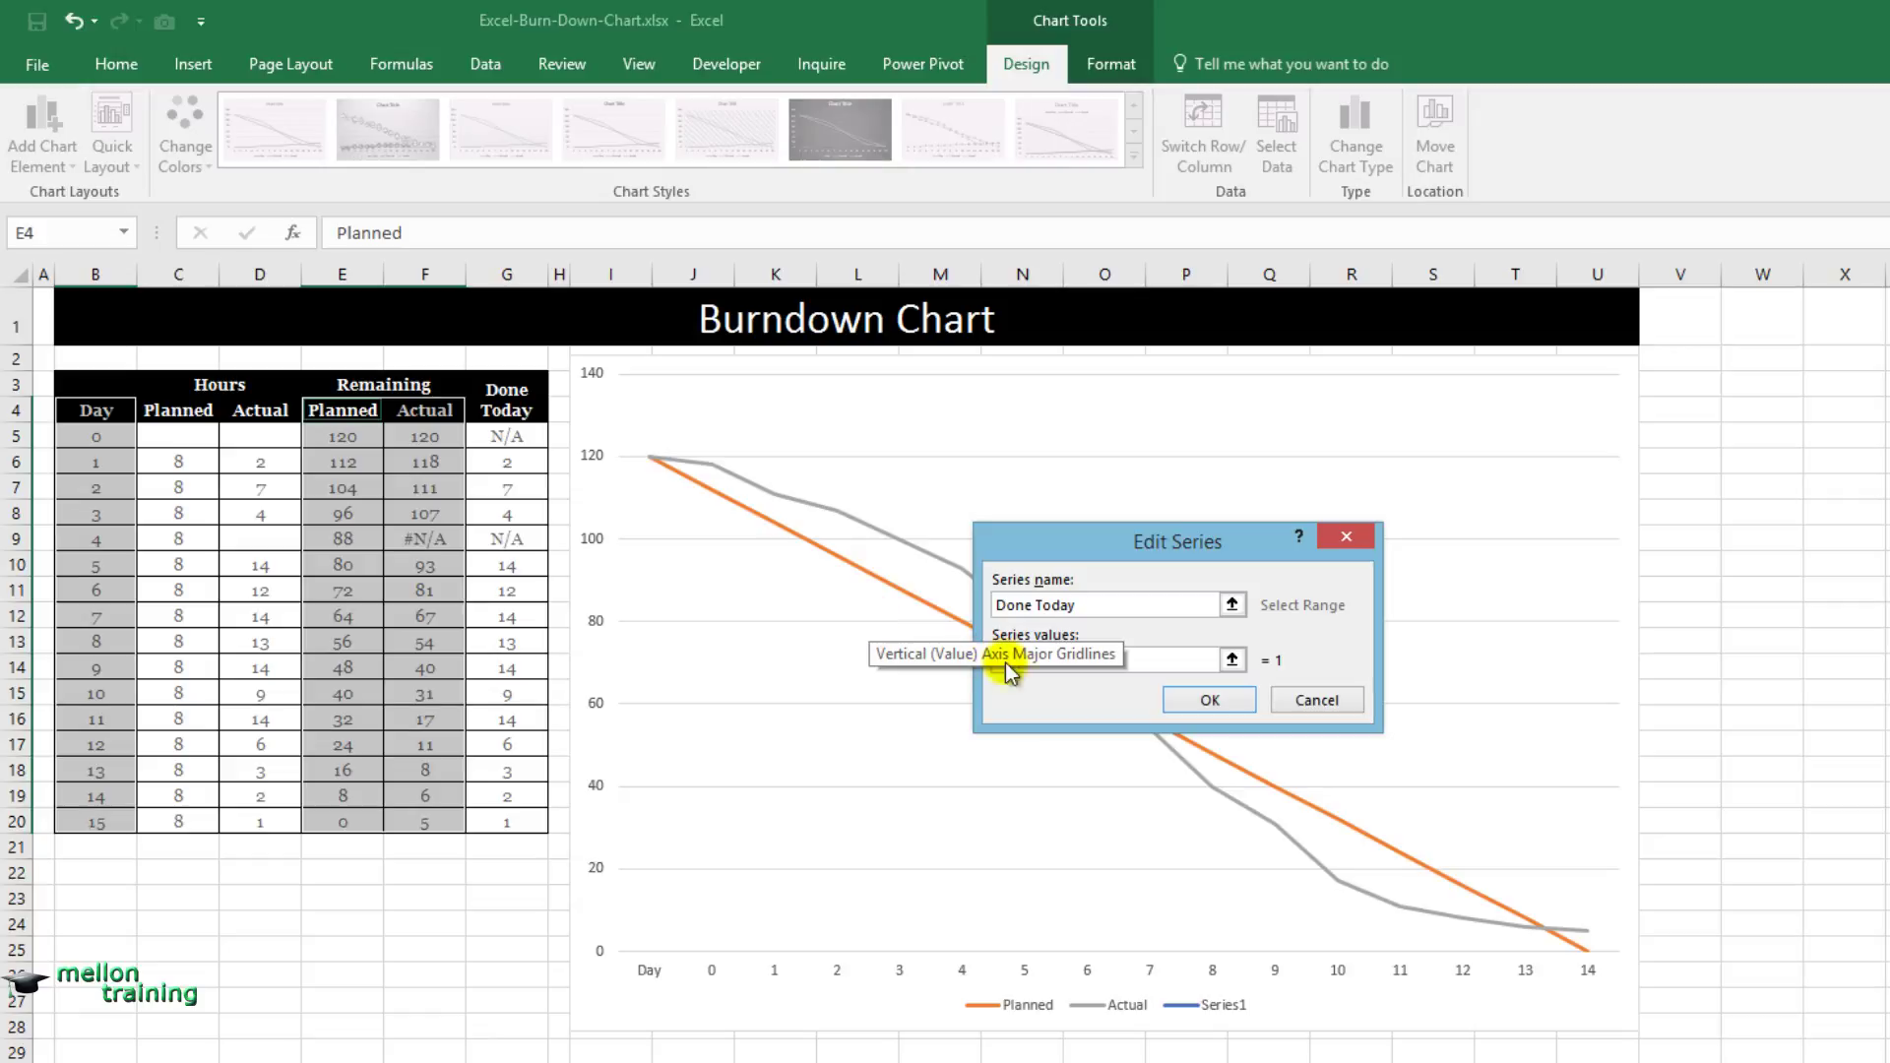
{"action": "left_click", "coordinate": [1234, 661]}
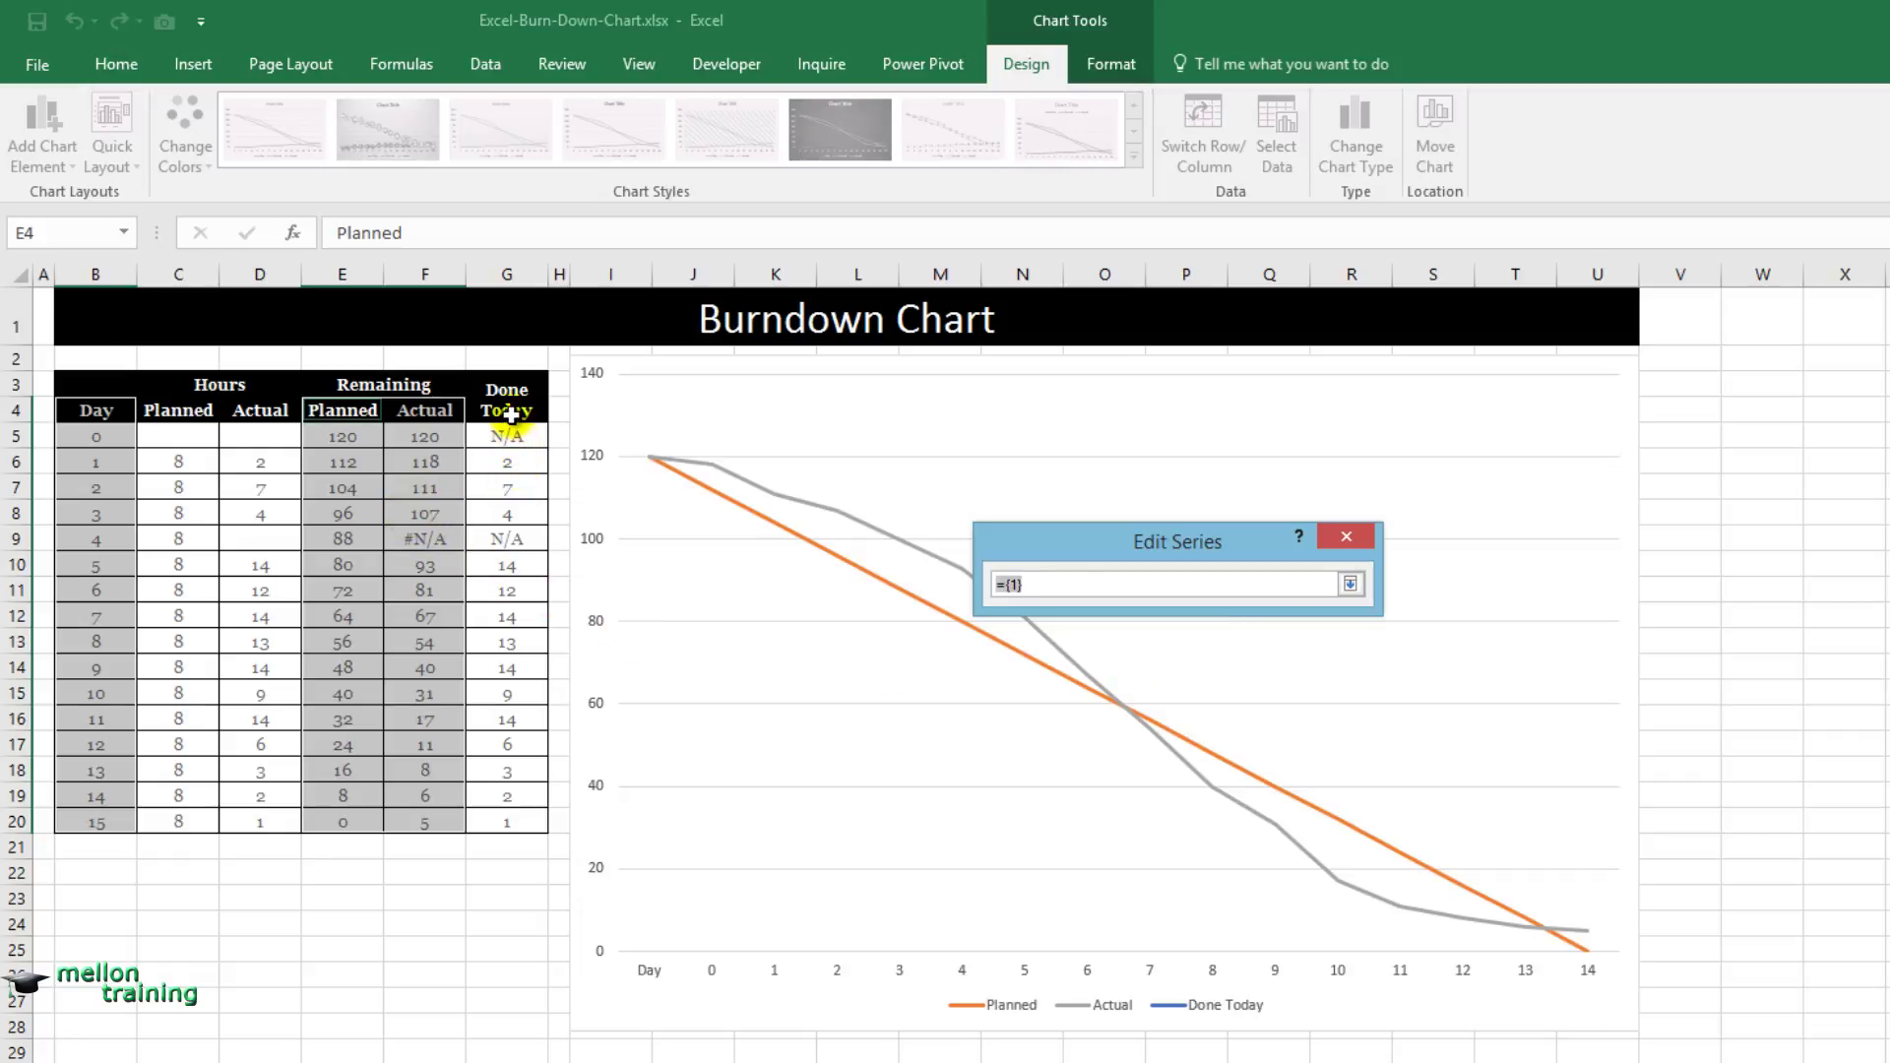
{"action": "left_click_drag", "start_coordinate": [507, 389], "coordinate": [507, 822]}
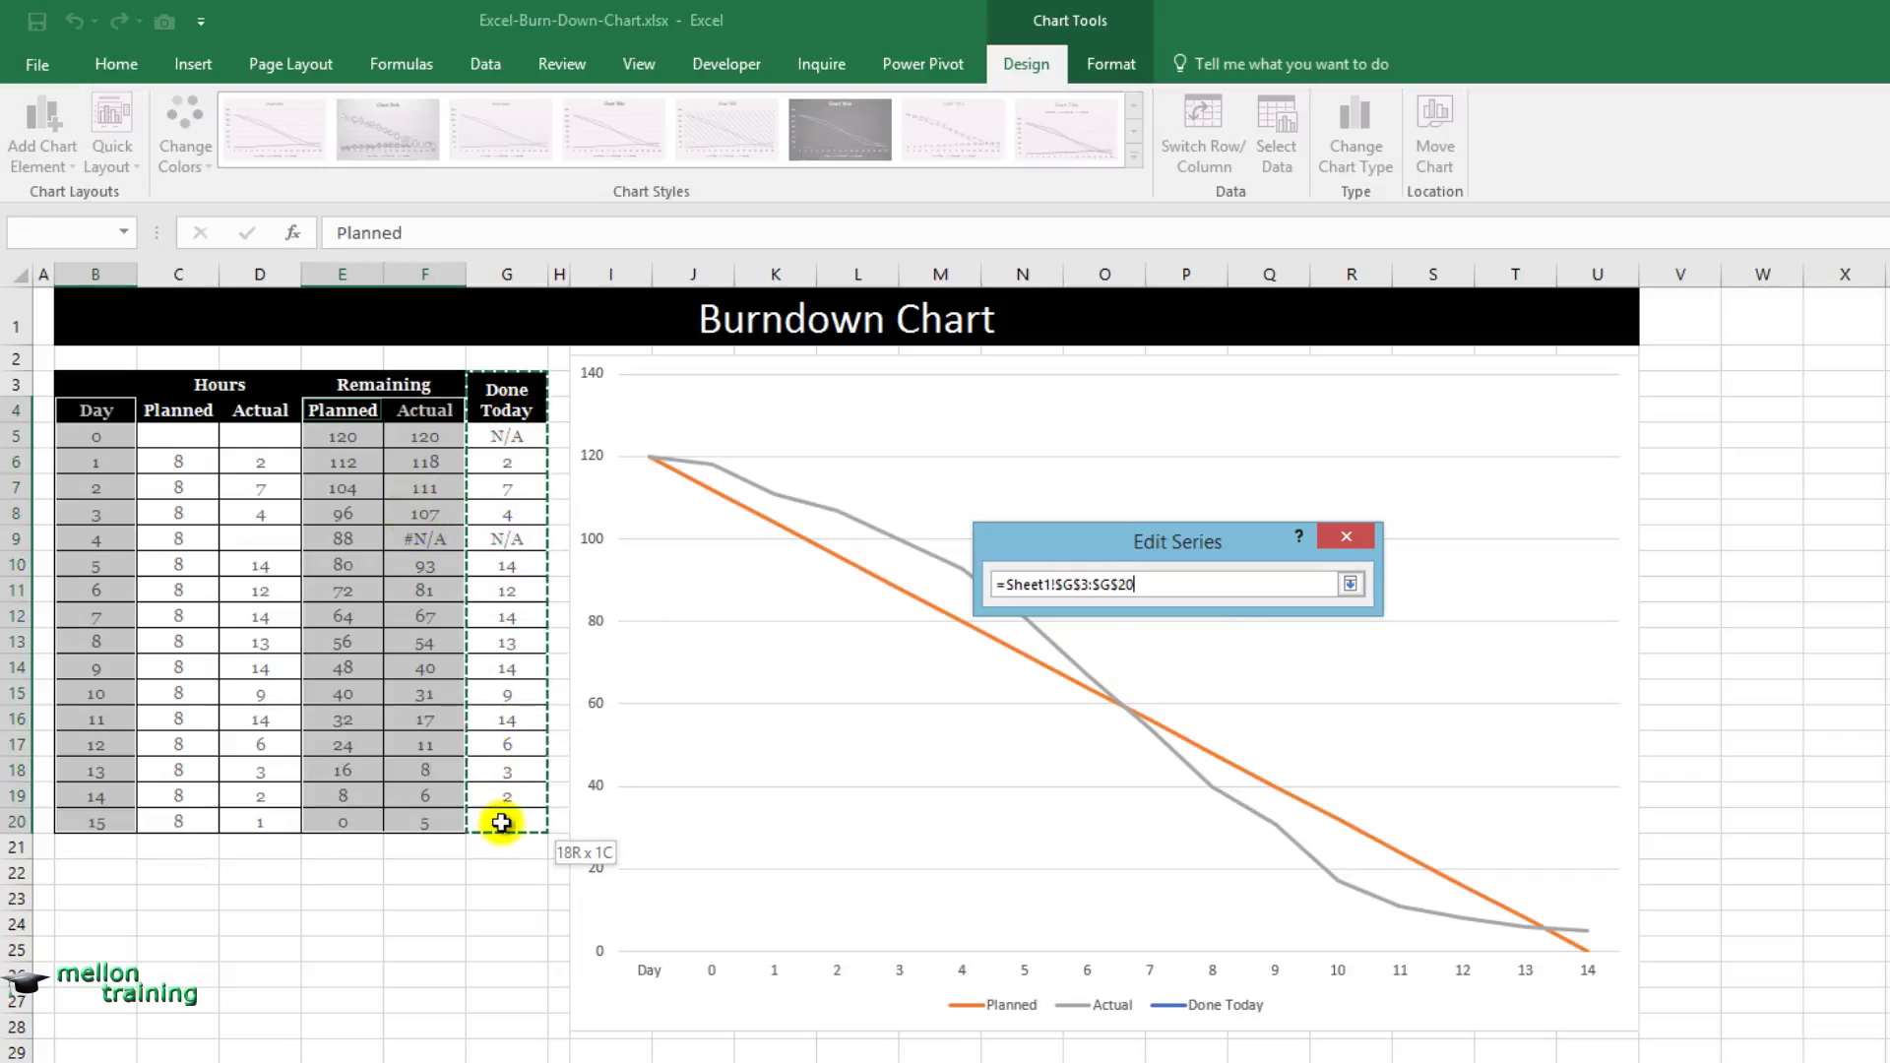
{"action": "left_click", "coordinate": [1352, 588]}
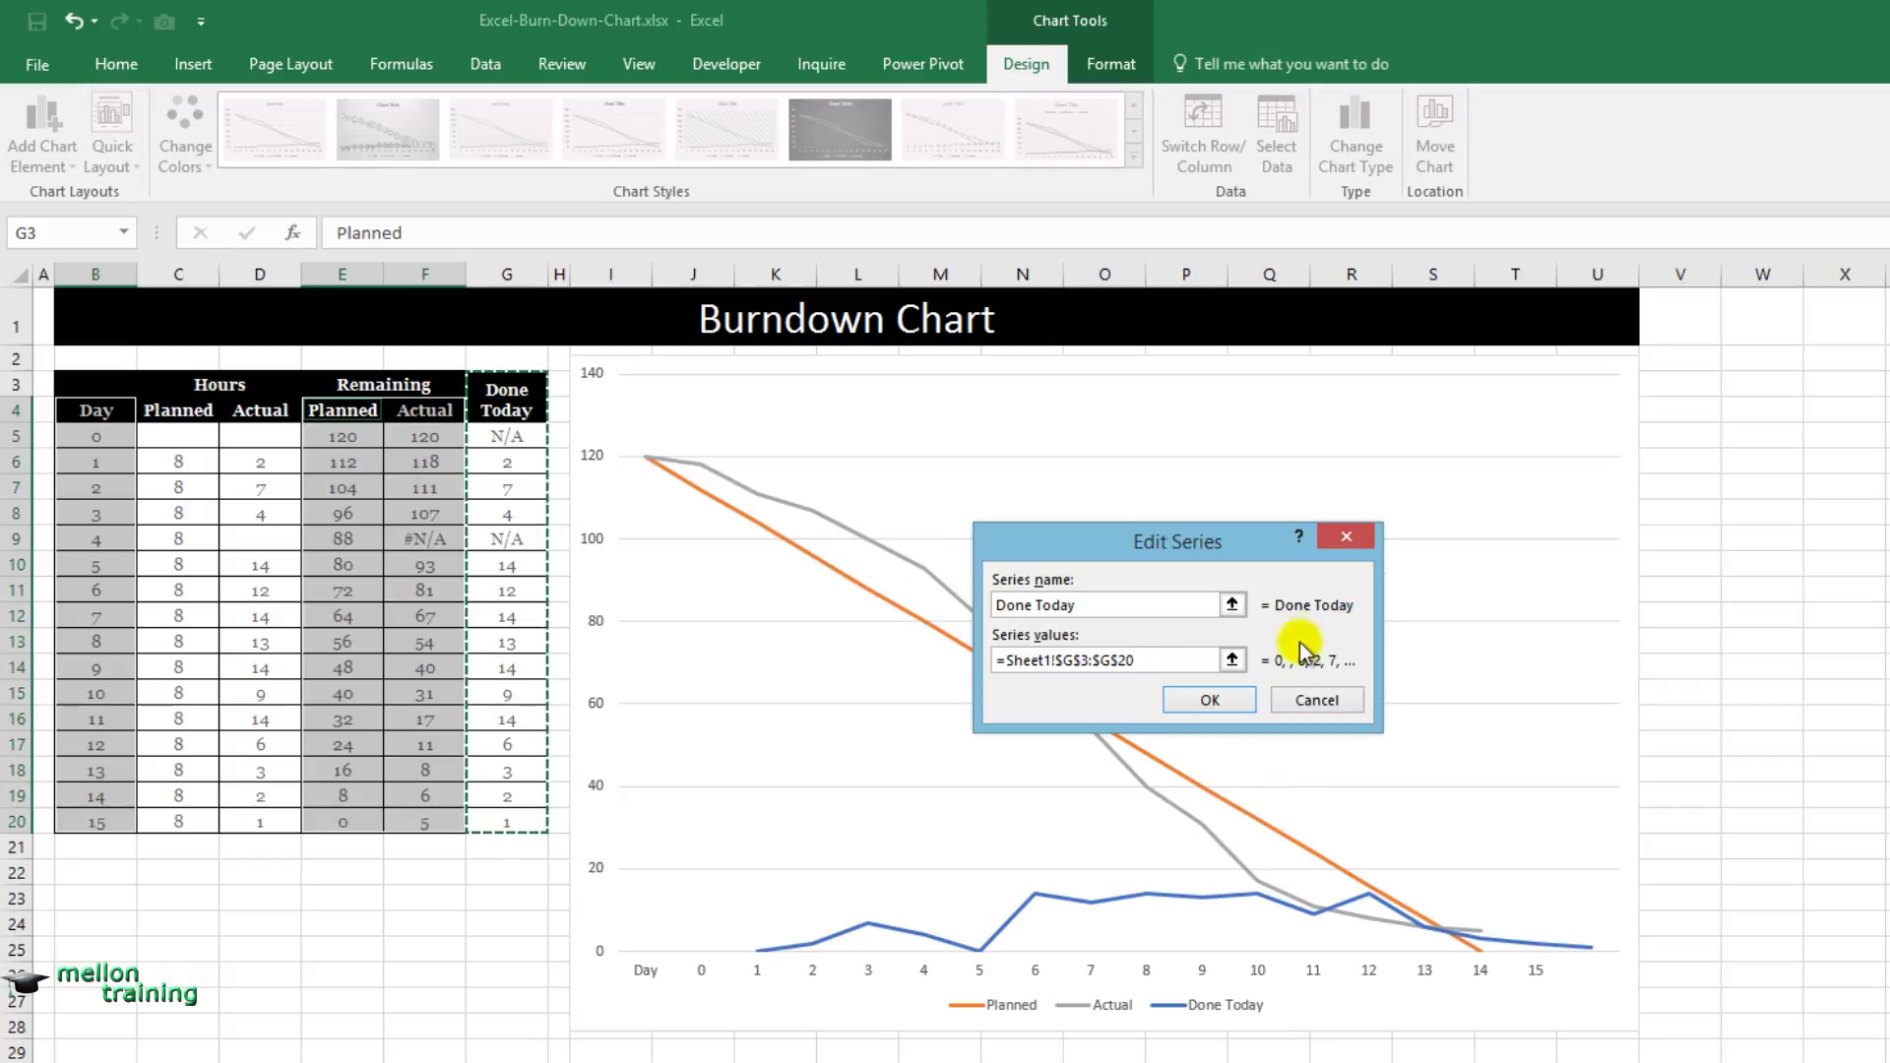
{"action": "left_click", "coordinate": [1210, 700]}
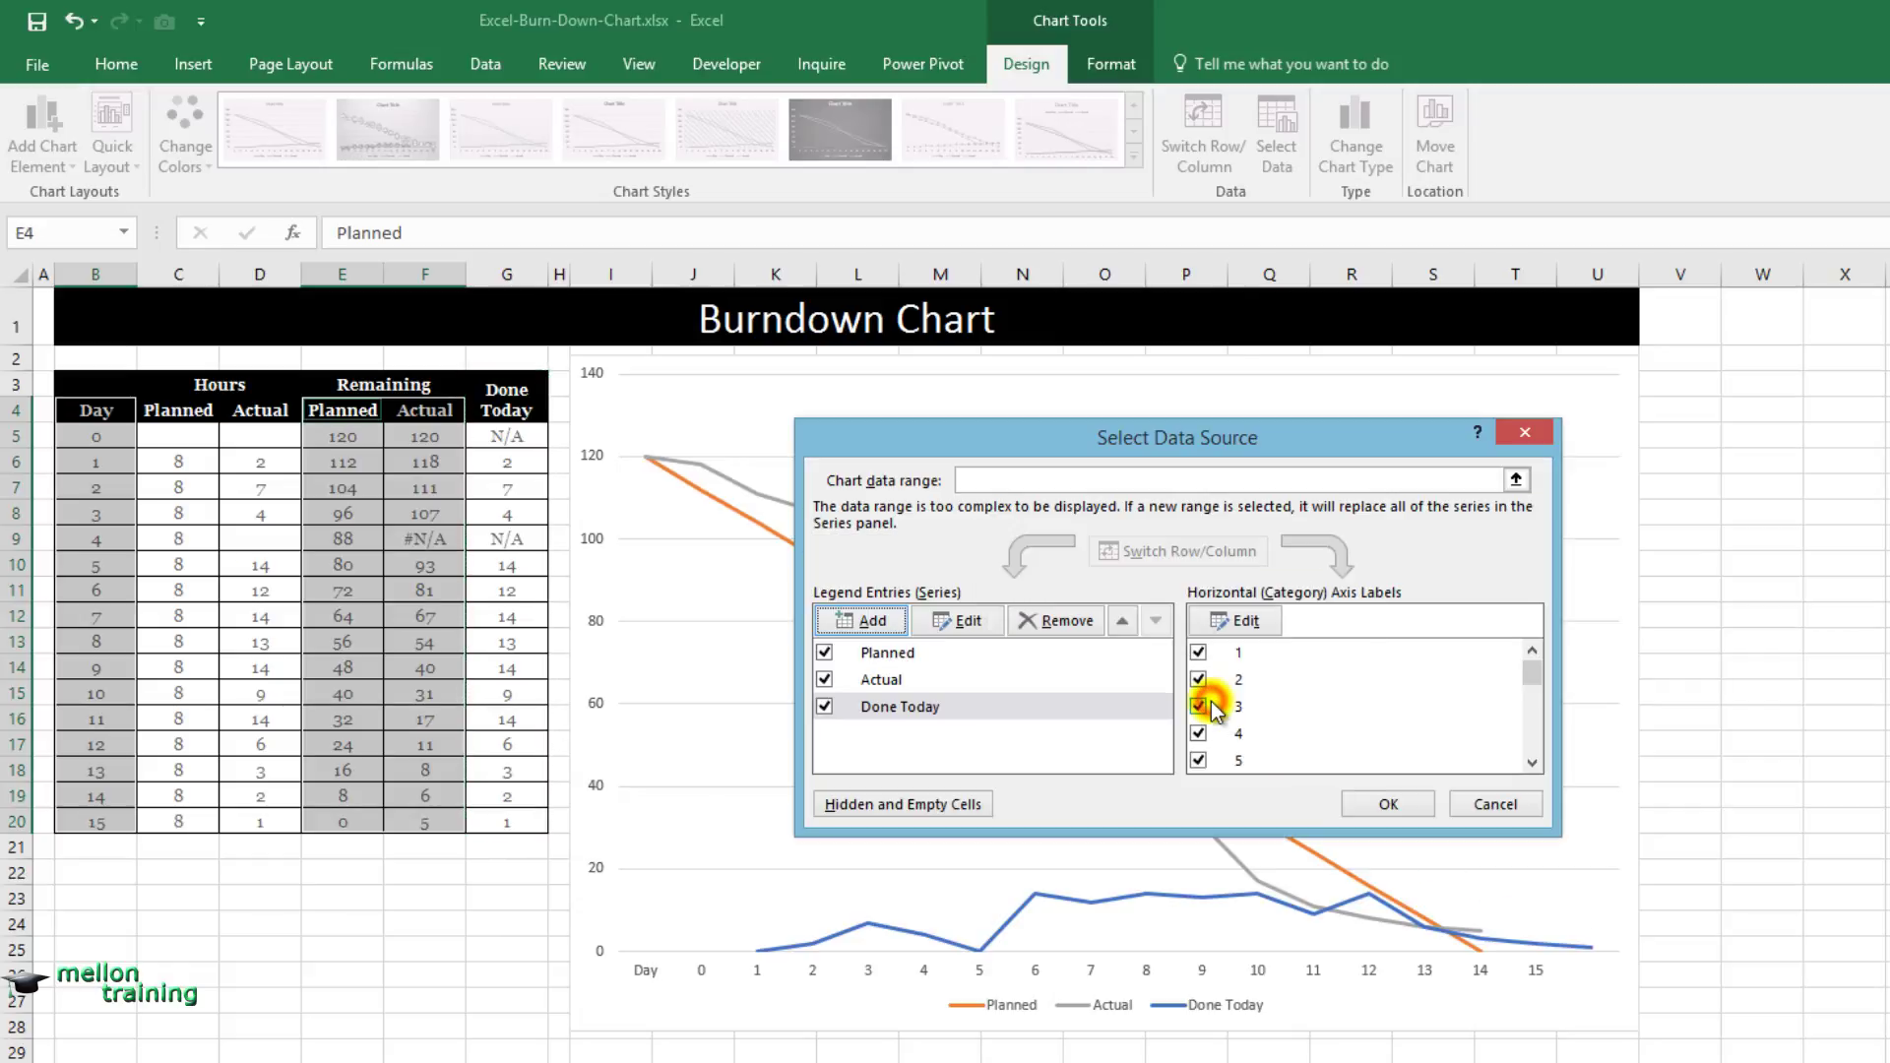
{"action": "left_click", "coordinate": [1389, 803]}
{"action": "left_click", "coordinate": [1605, 1022]}
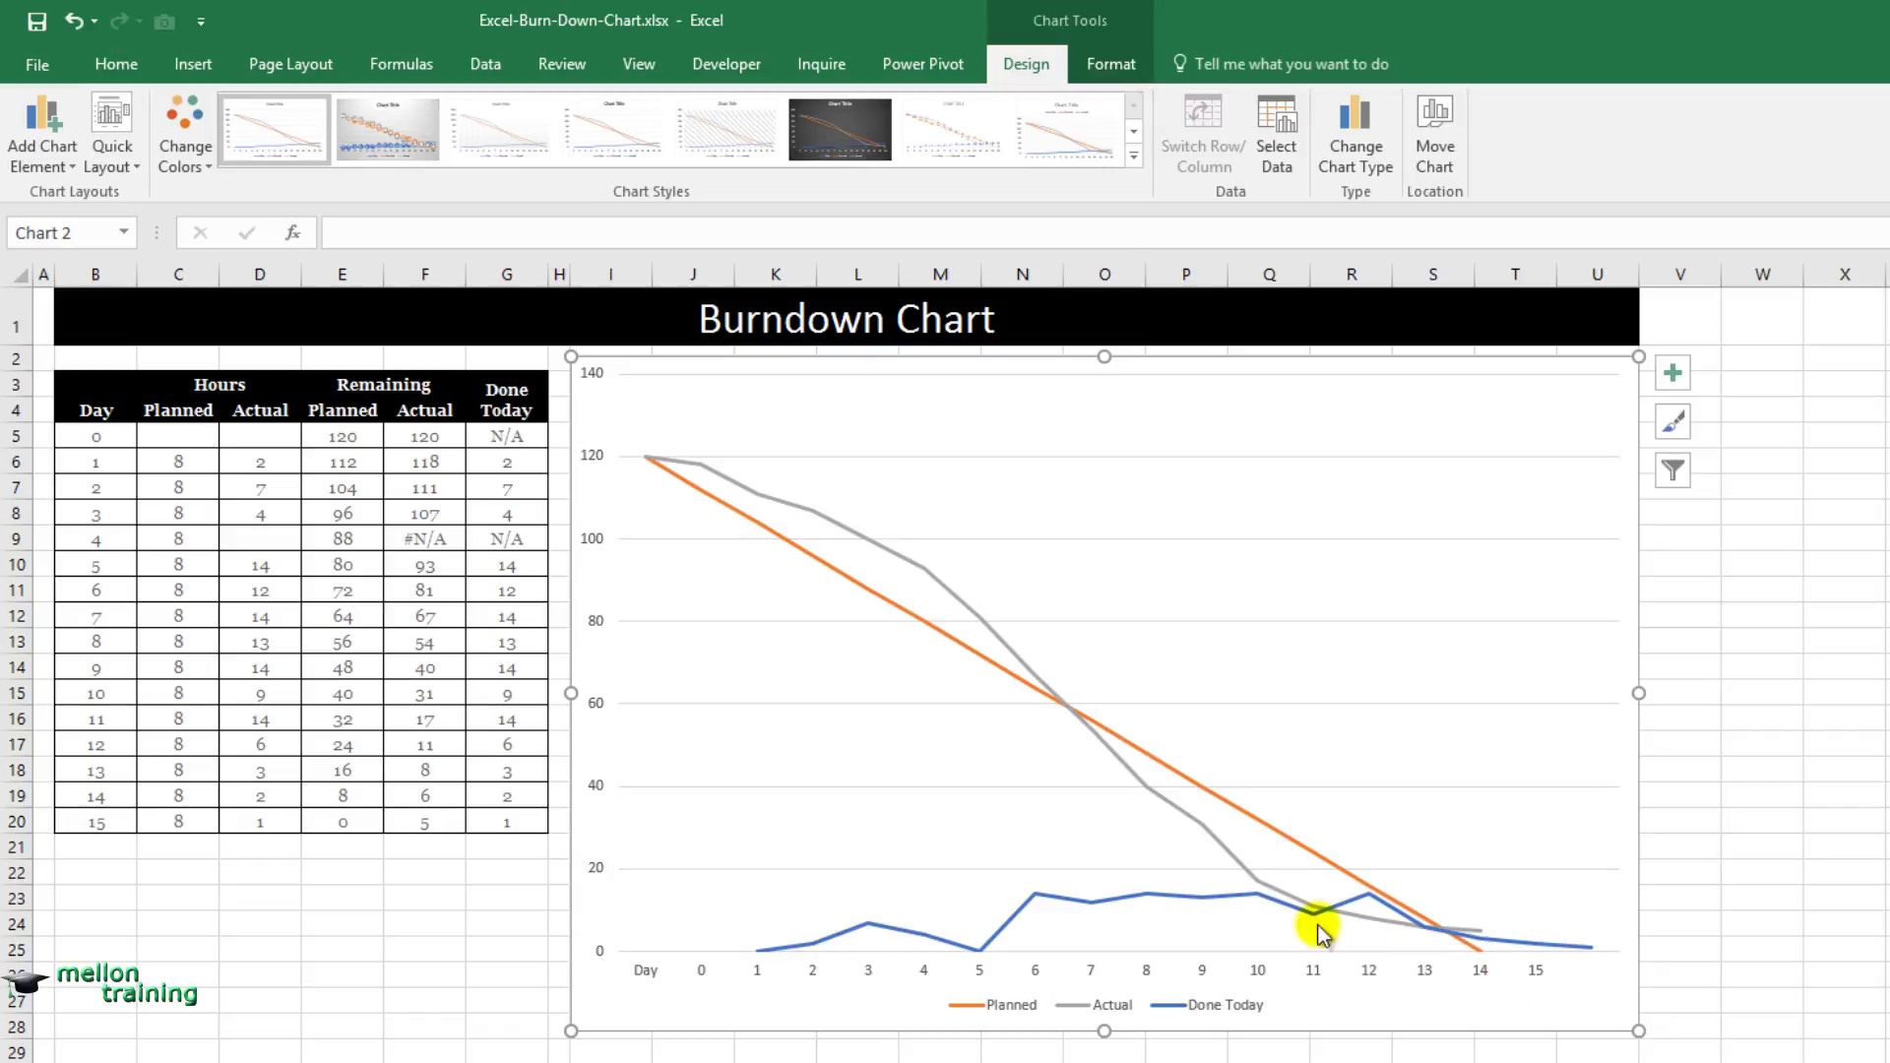
Change the Done Today series chart type to Clustered Column.
{"action": "left_click", "coordinate": [1082, 901]}
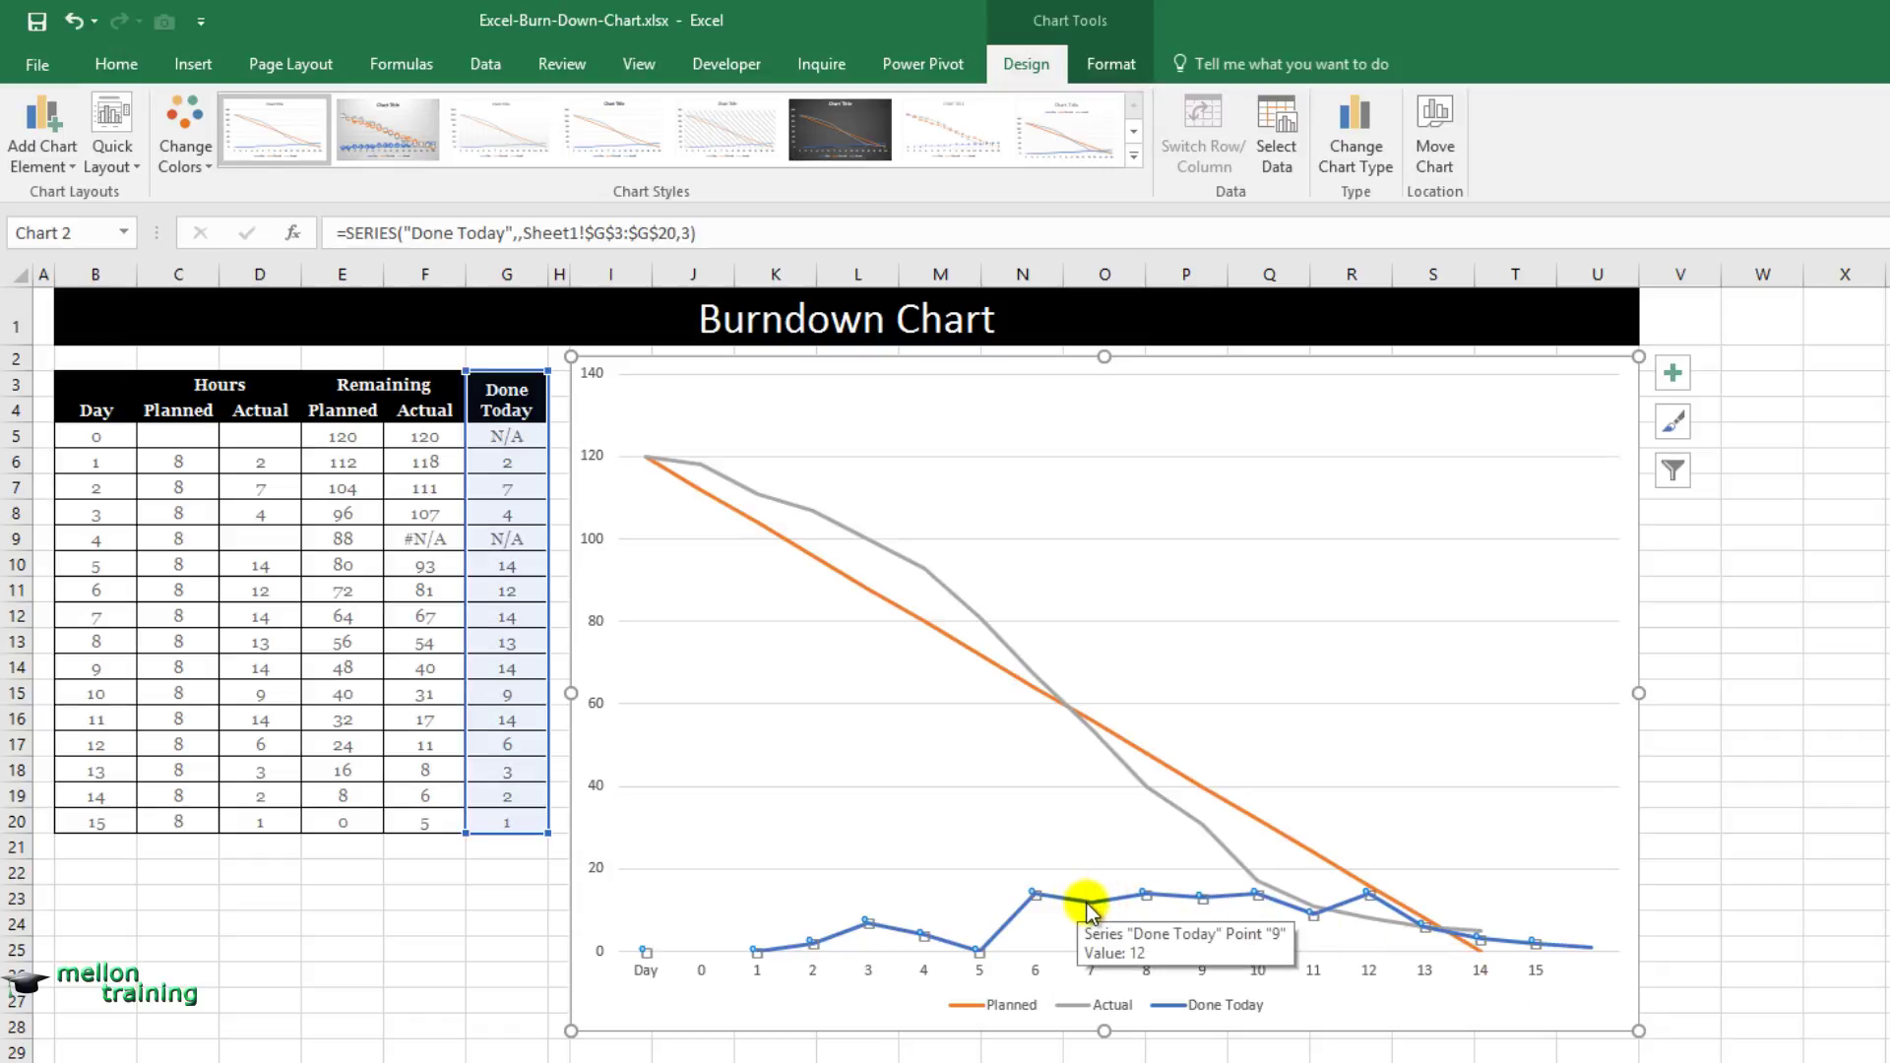
{"action": "right_click", "coordinate": [1088, 913]}
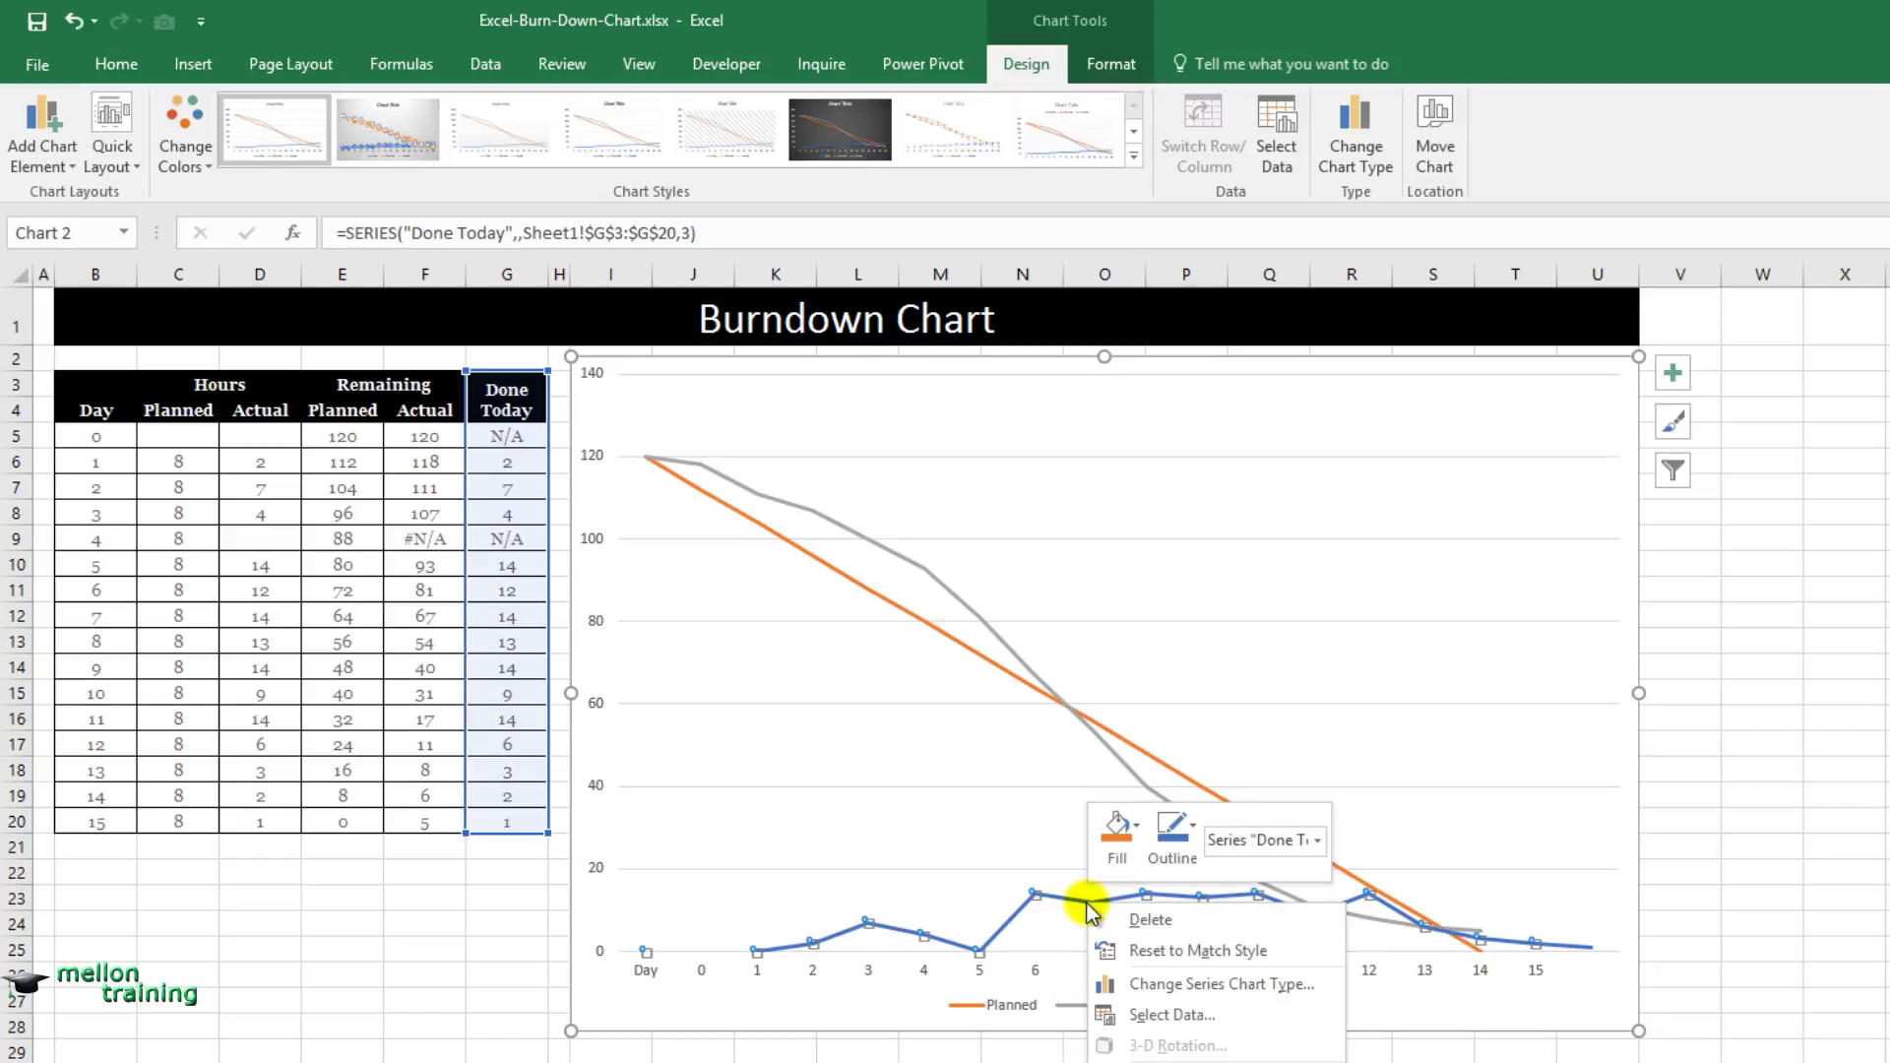
{"action": "left_click", "coordinate": [1289, 984]}
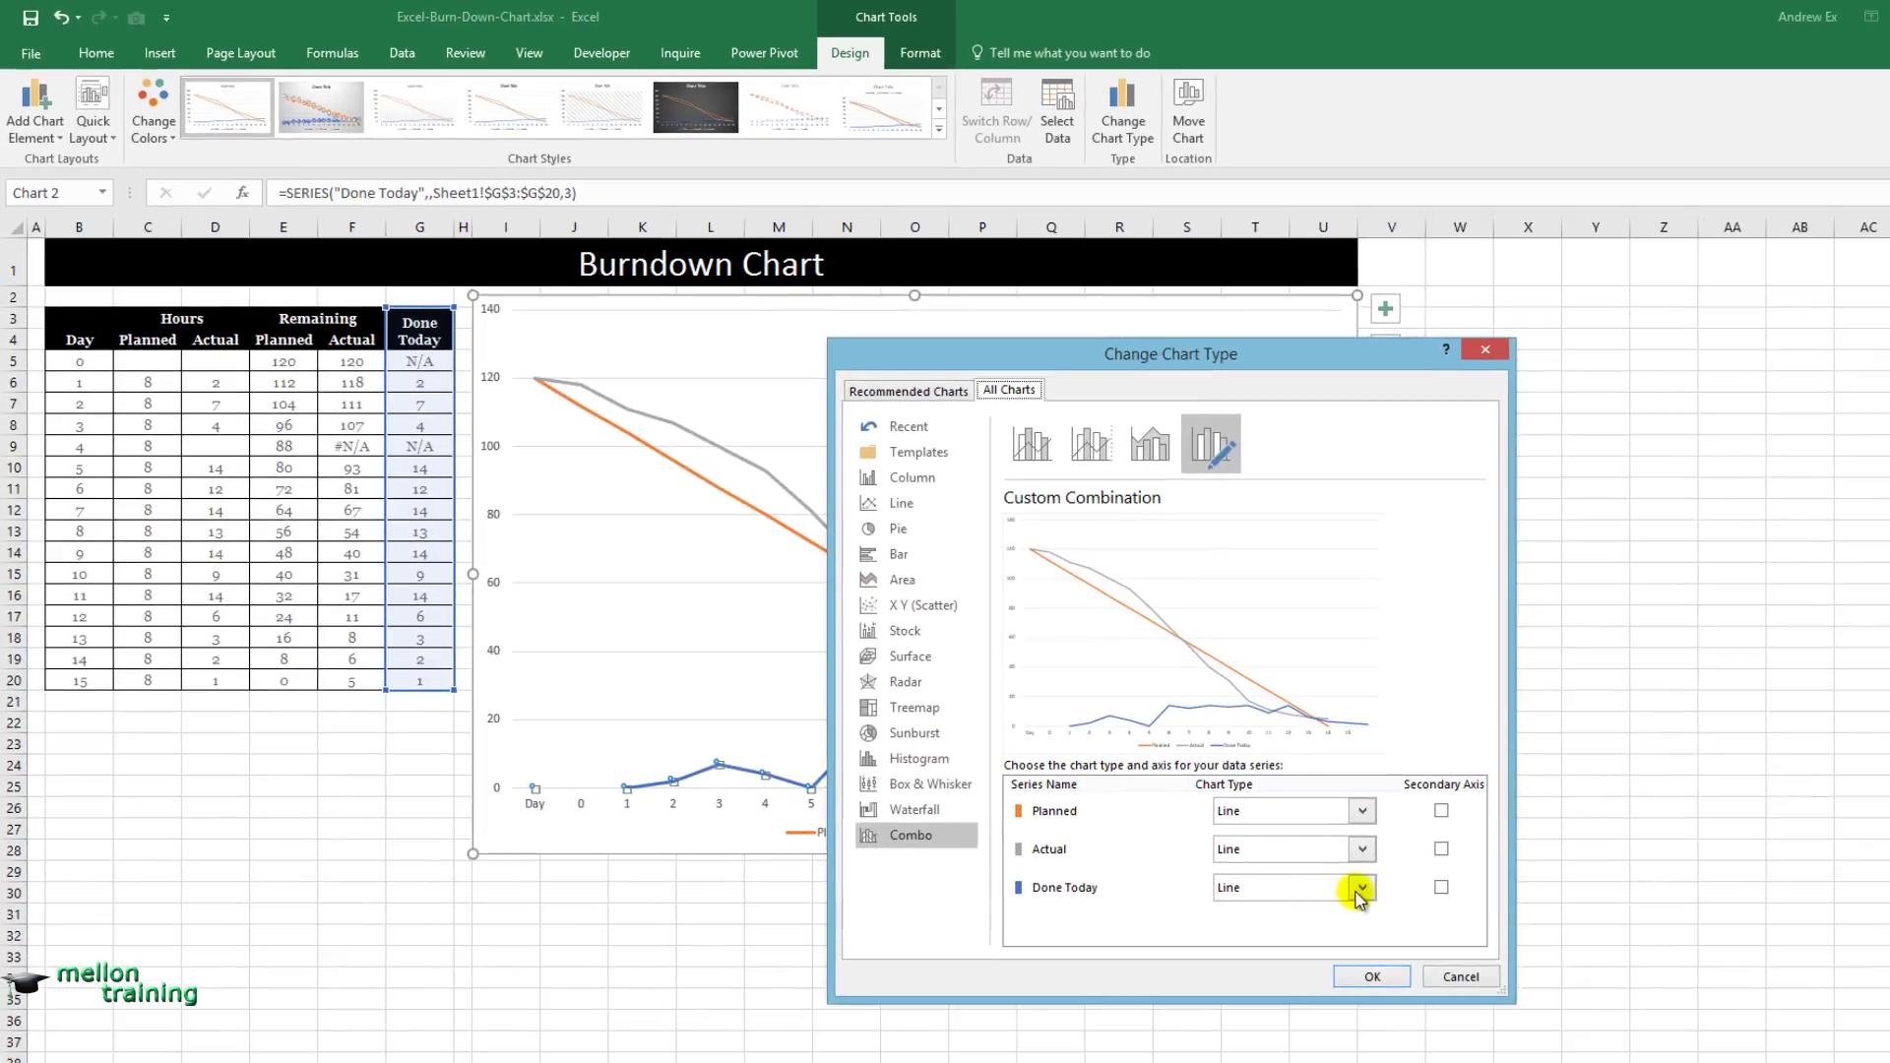
{"action": "left_click", "coordinate": [1361, 890]}
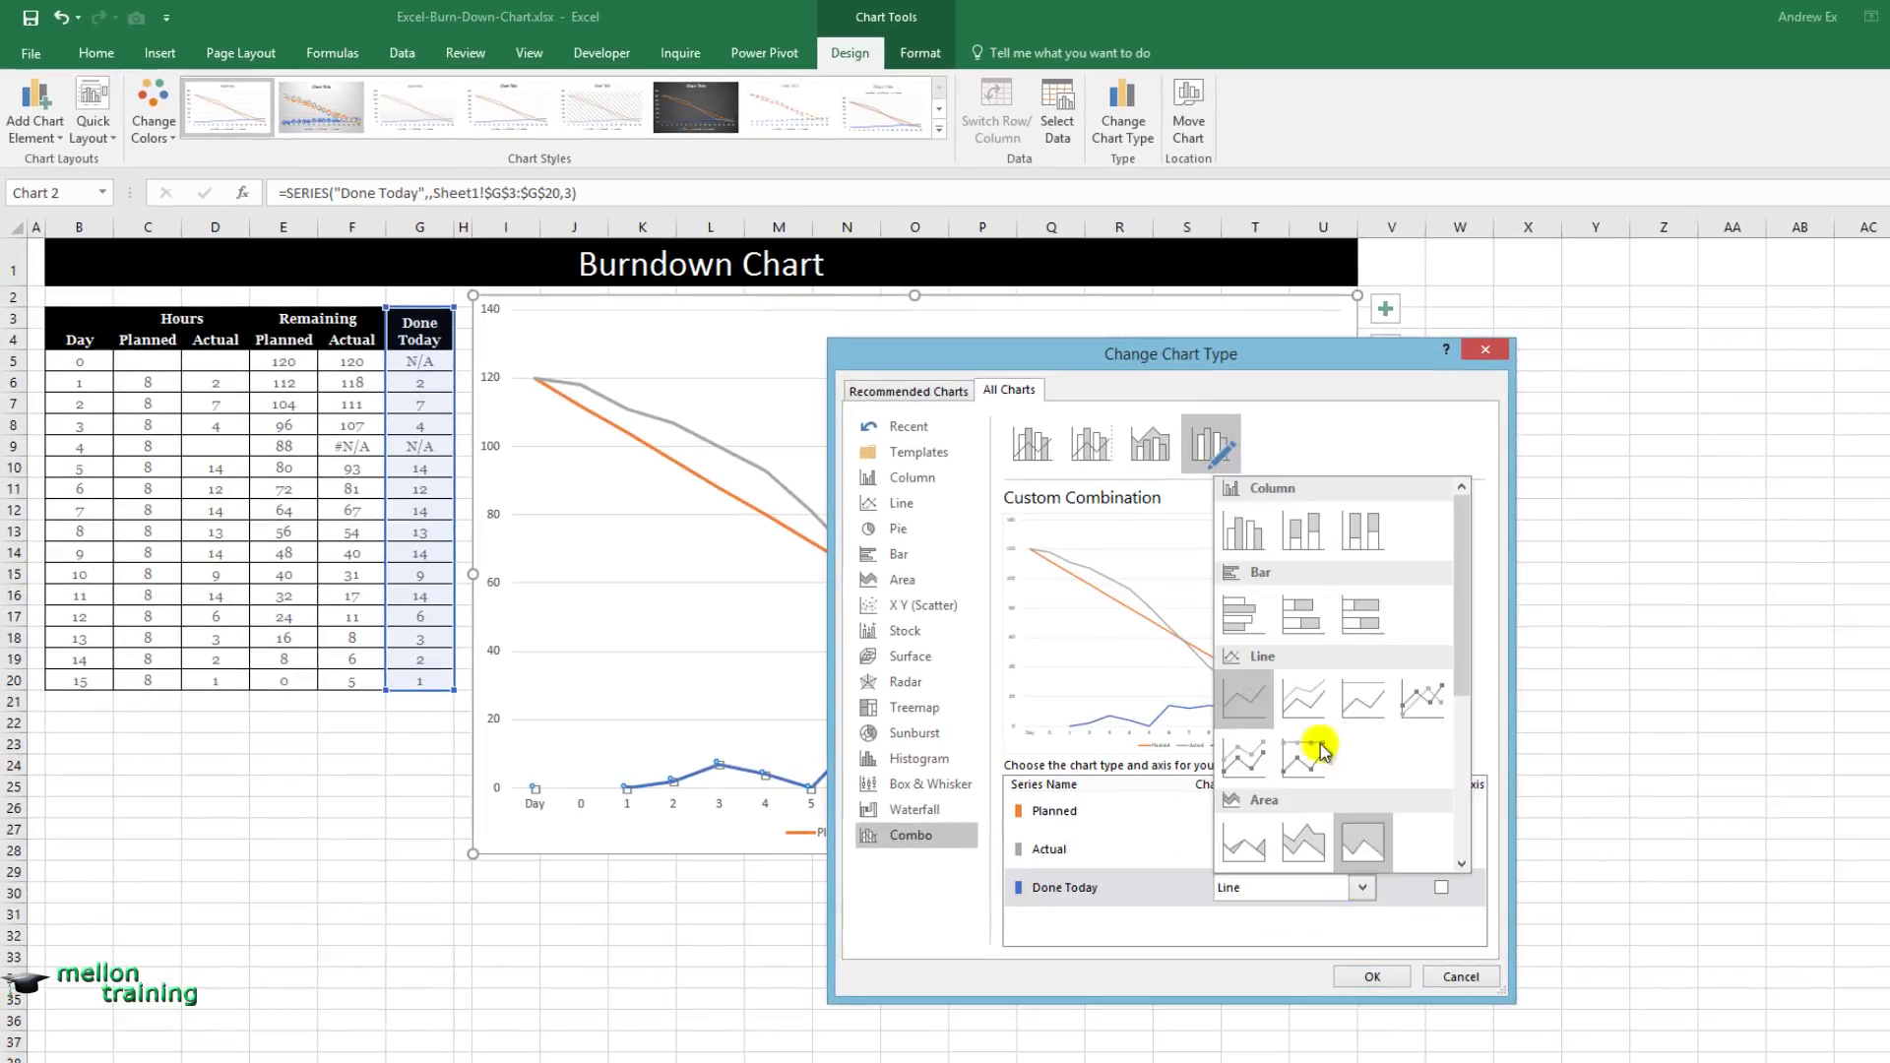
{"action": "left_click", "coordinate": [1246, 530]}
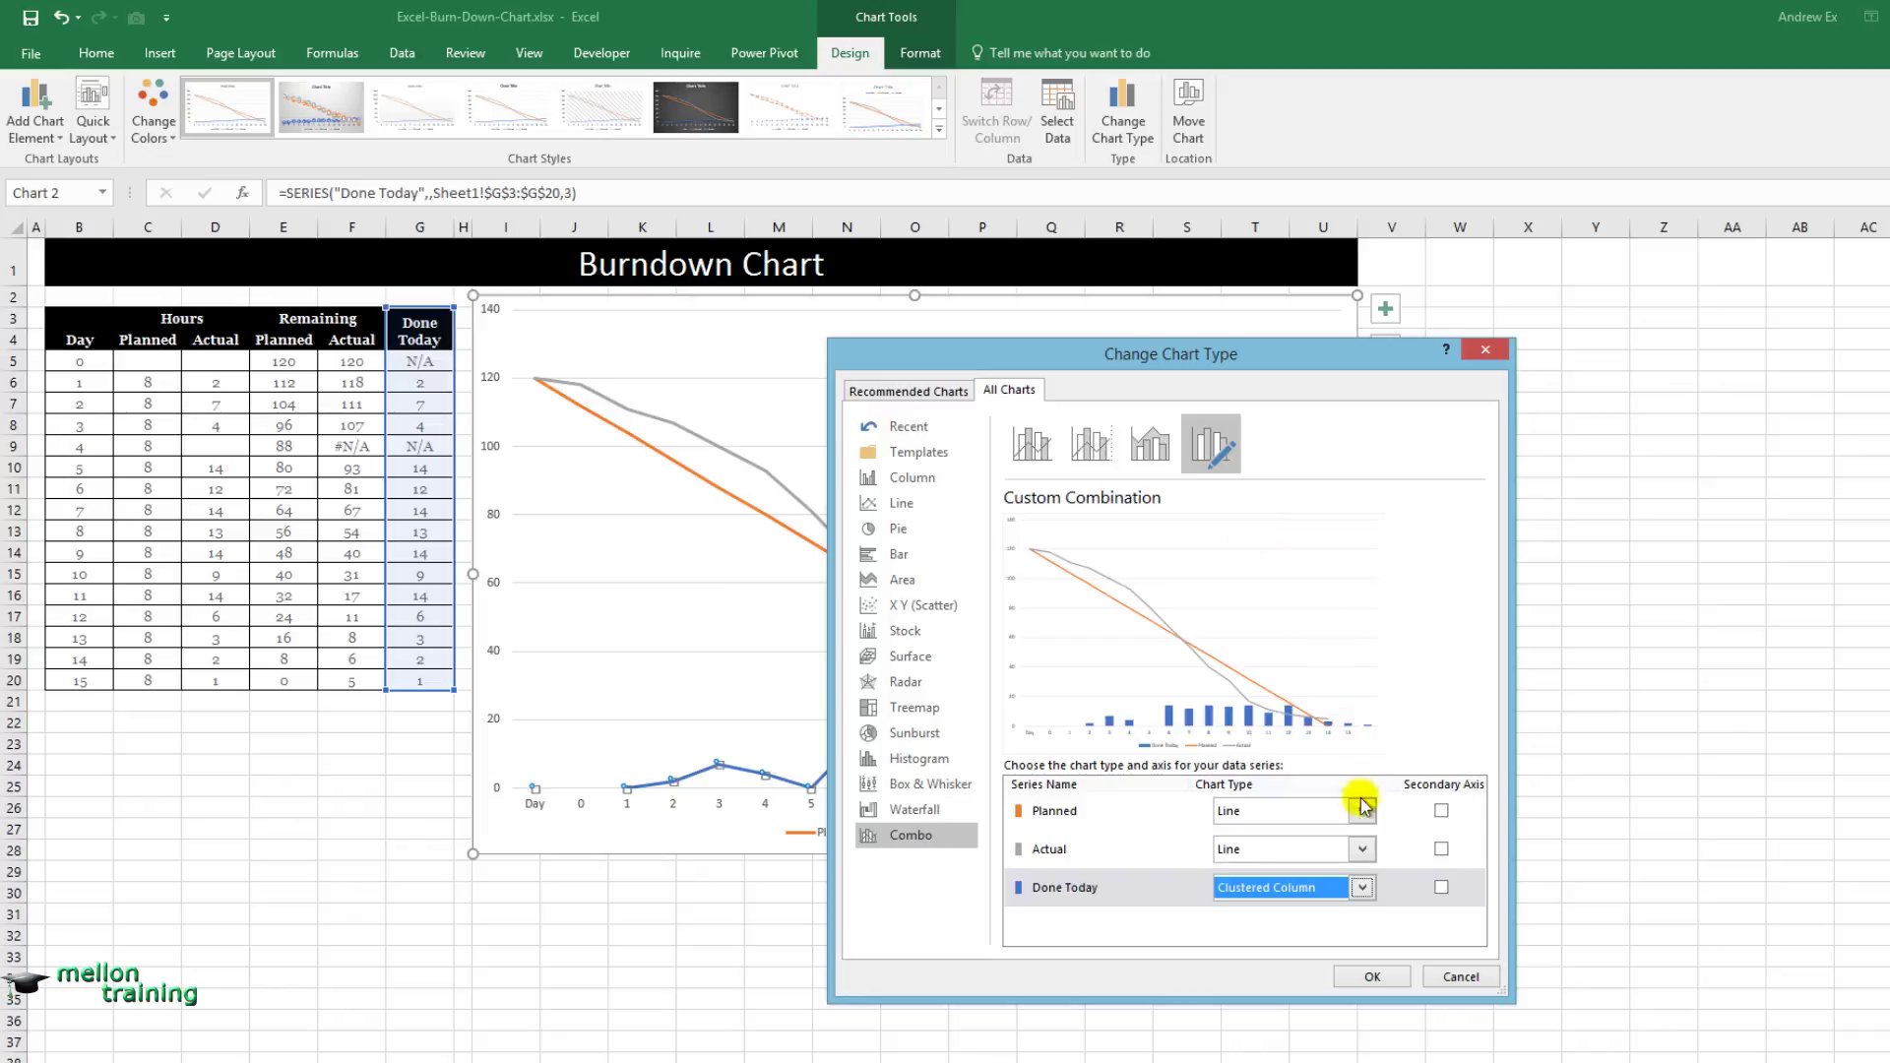
{"action": "left_click", "coordinate": [1373, 977]}
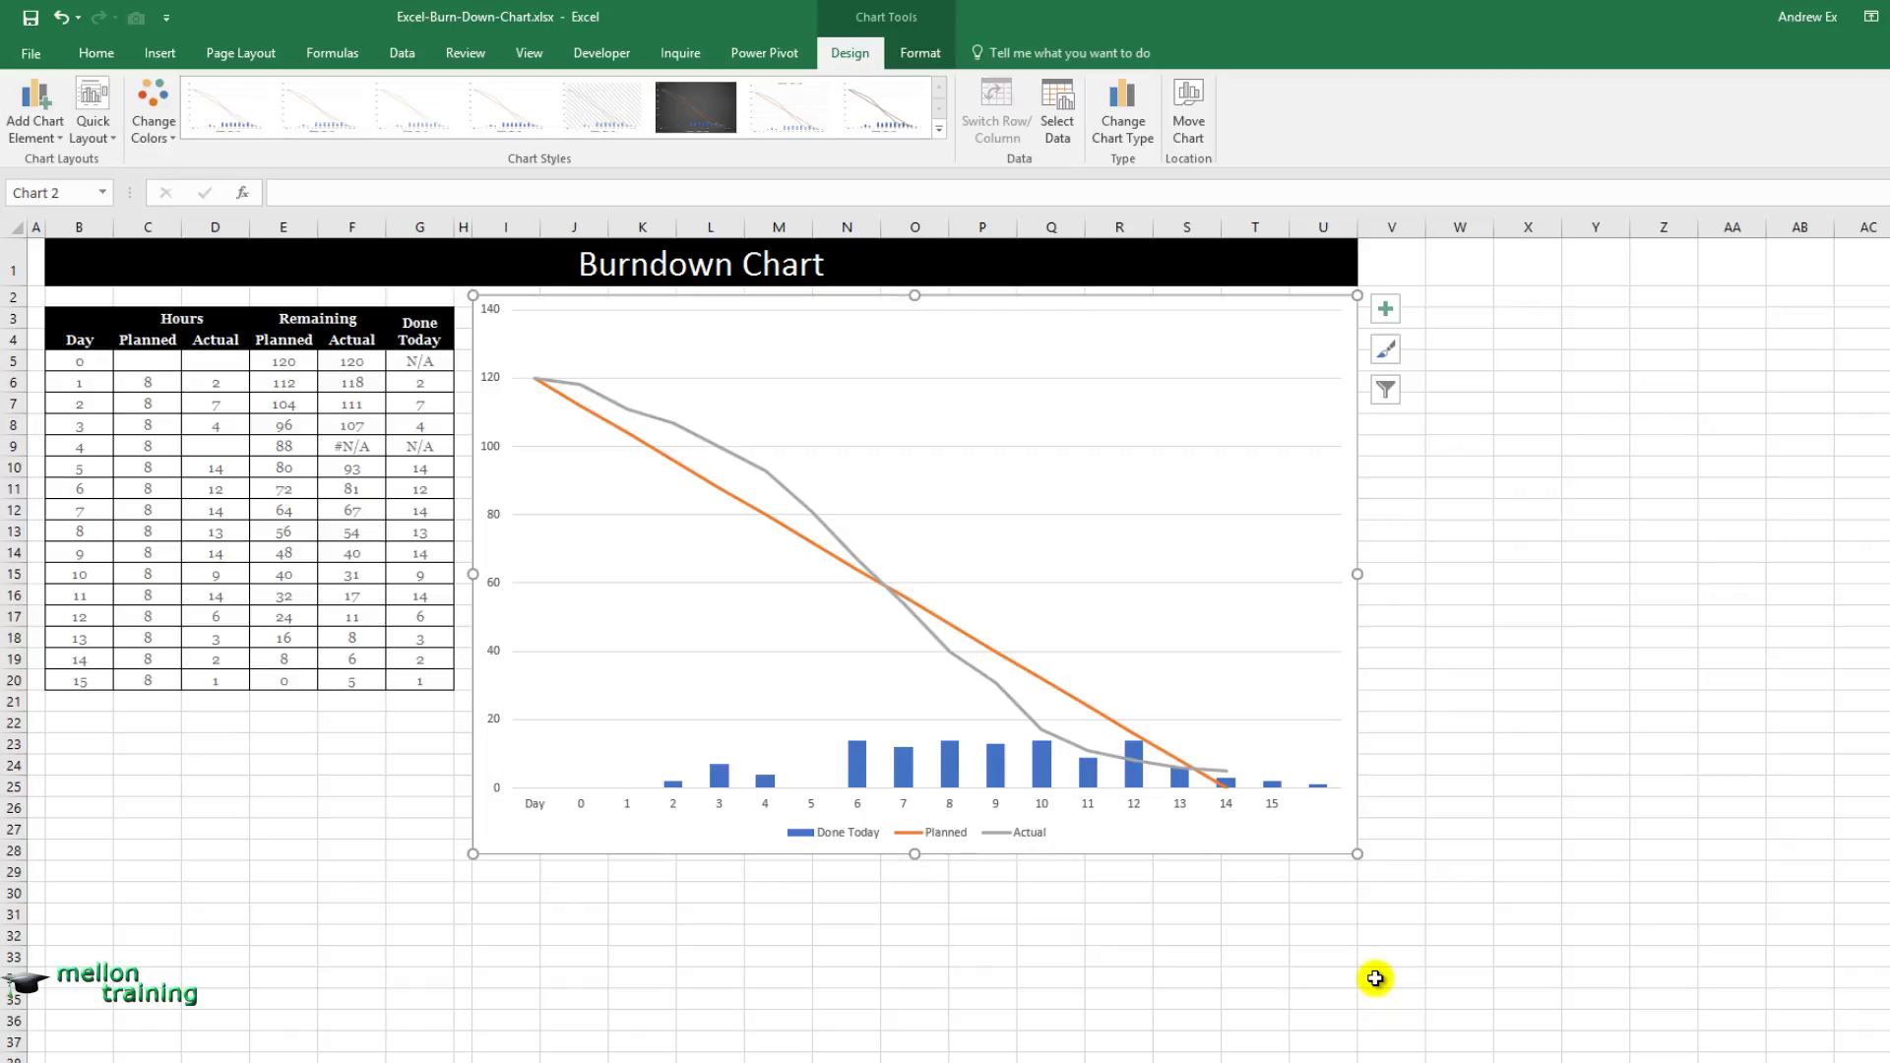
Delete the chart's horizontal gridlines.
{"action": "left_click", "coordinate": [1145, 513]}
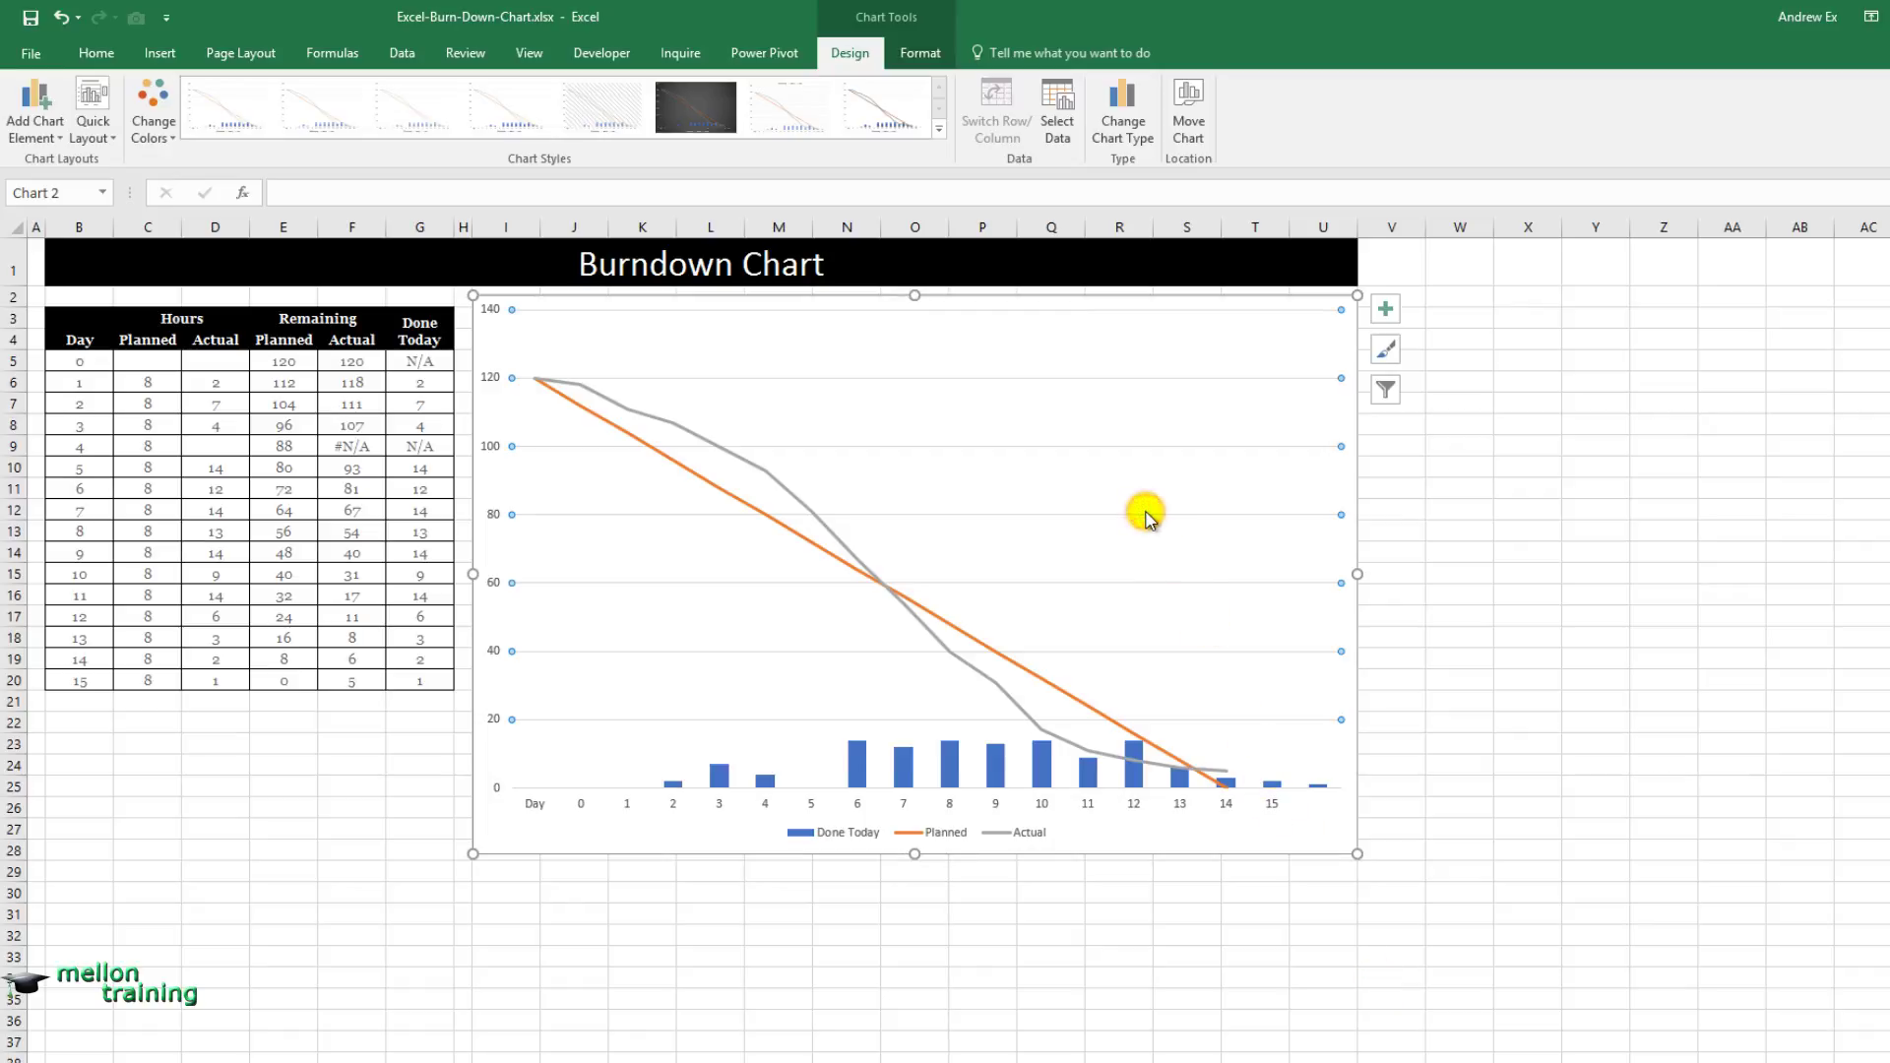
{"action": "key", "text": "Delete"}
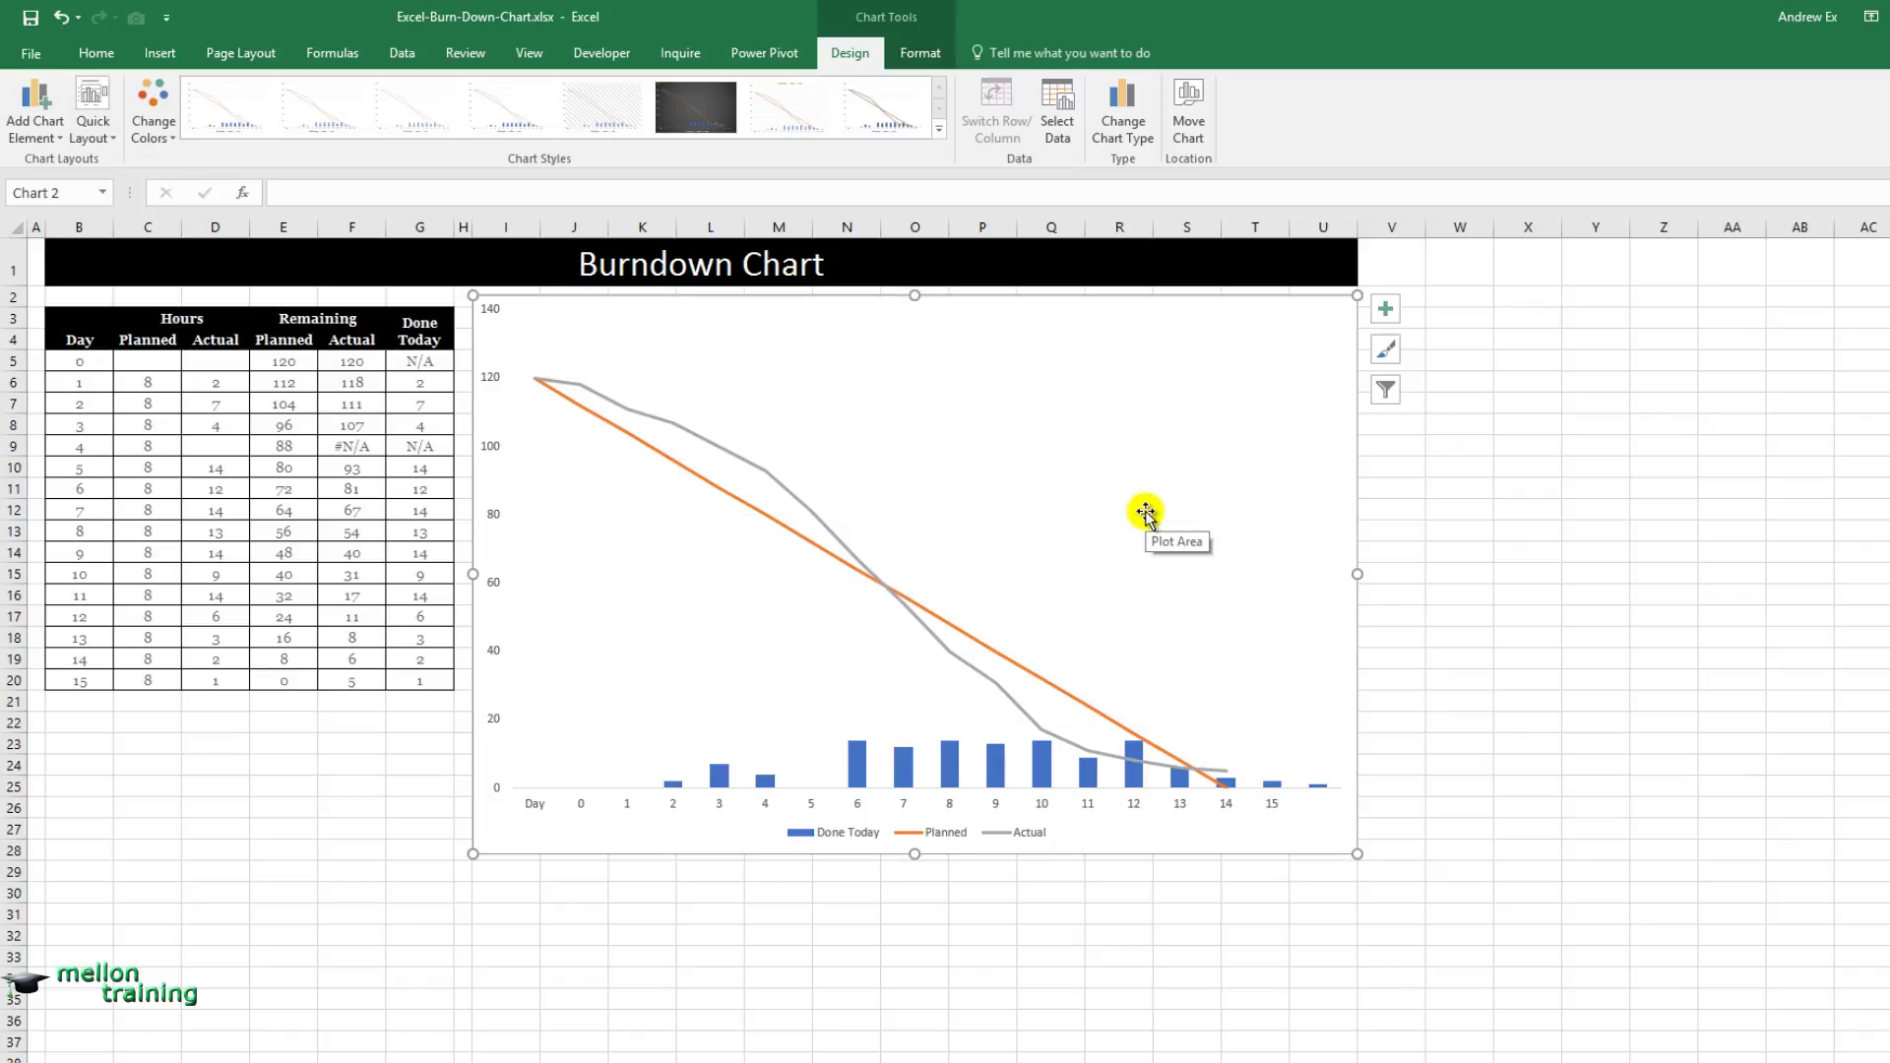